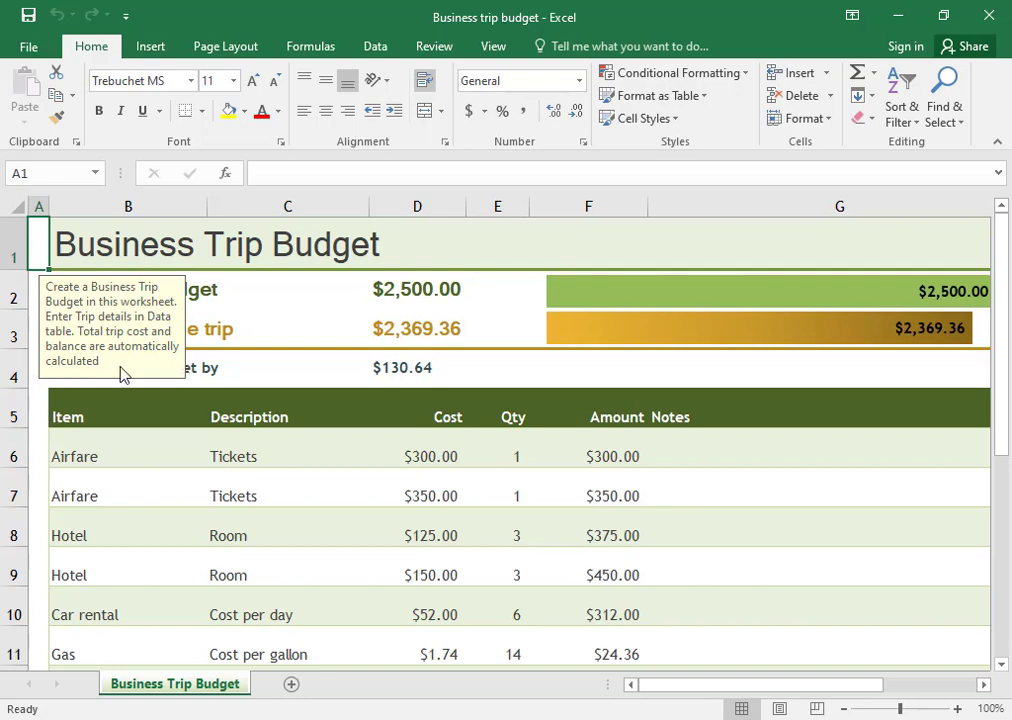
left_click(318, 242)
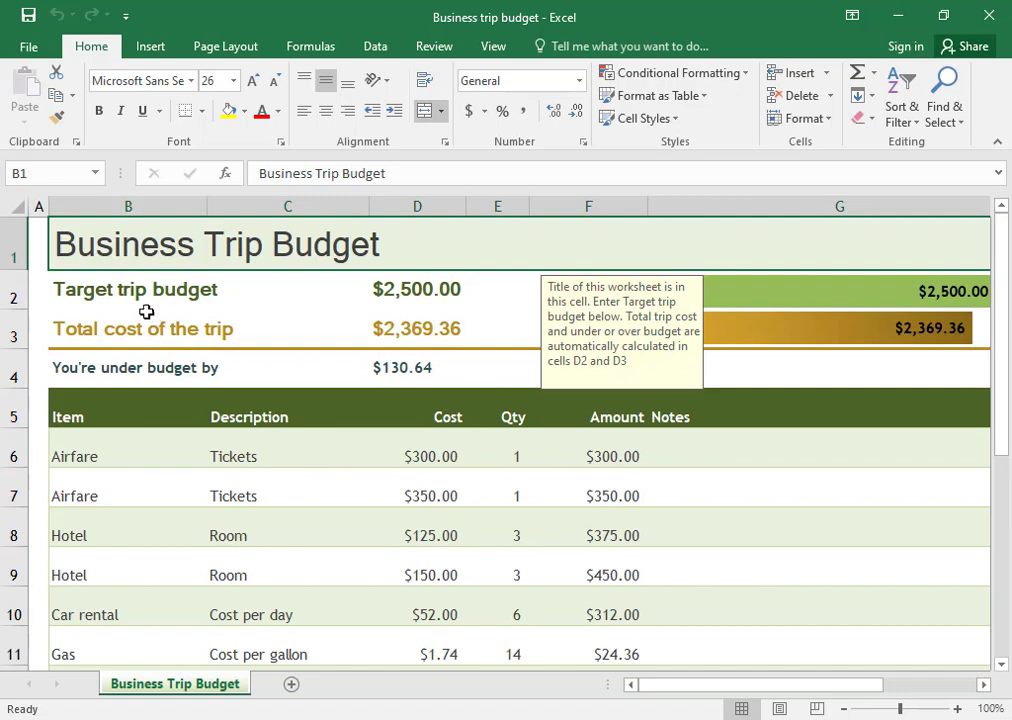
left_click(129, 292)
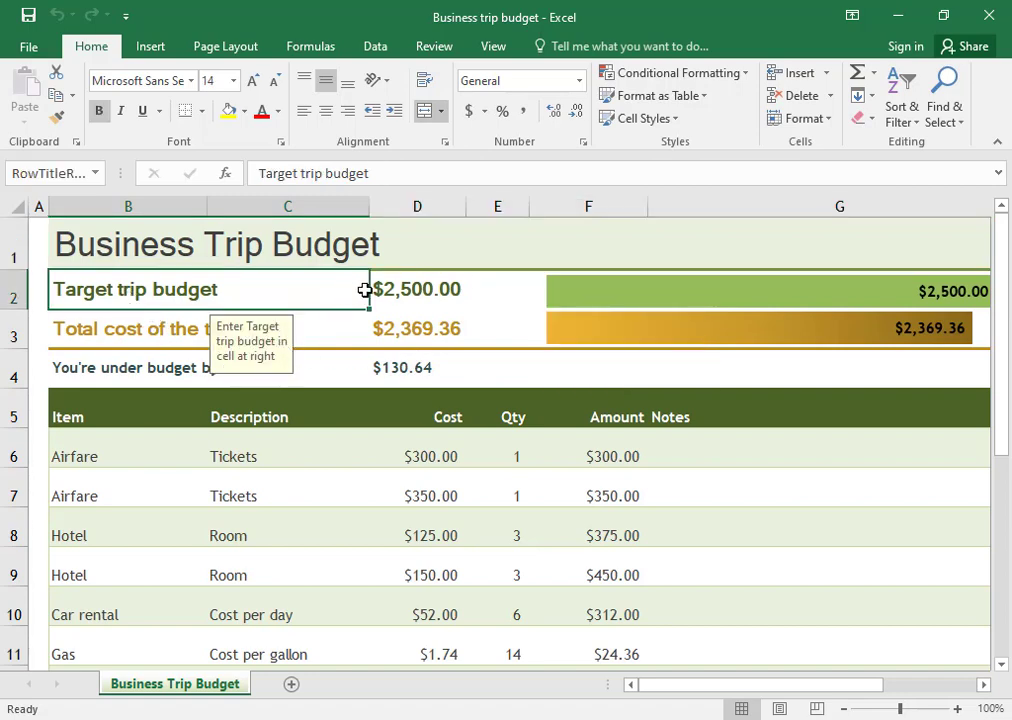
left_click(400, 295)
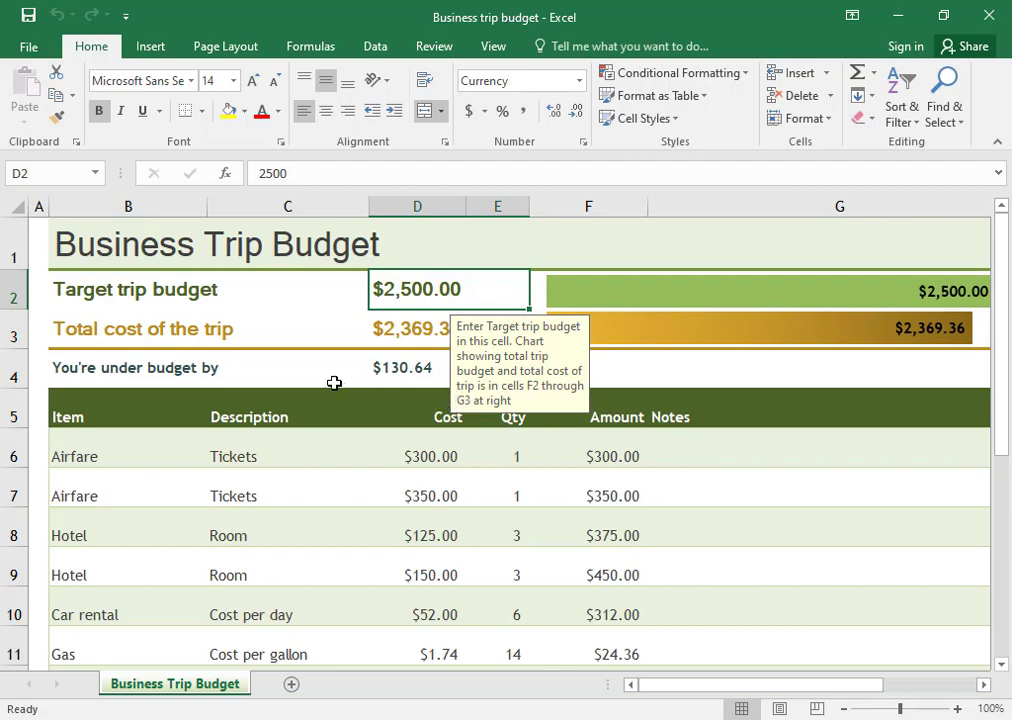
left_click(181, 341)
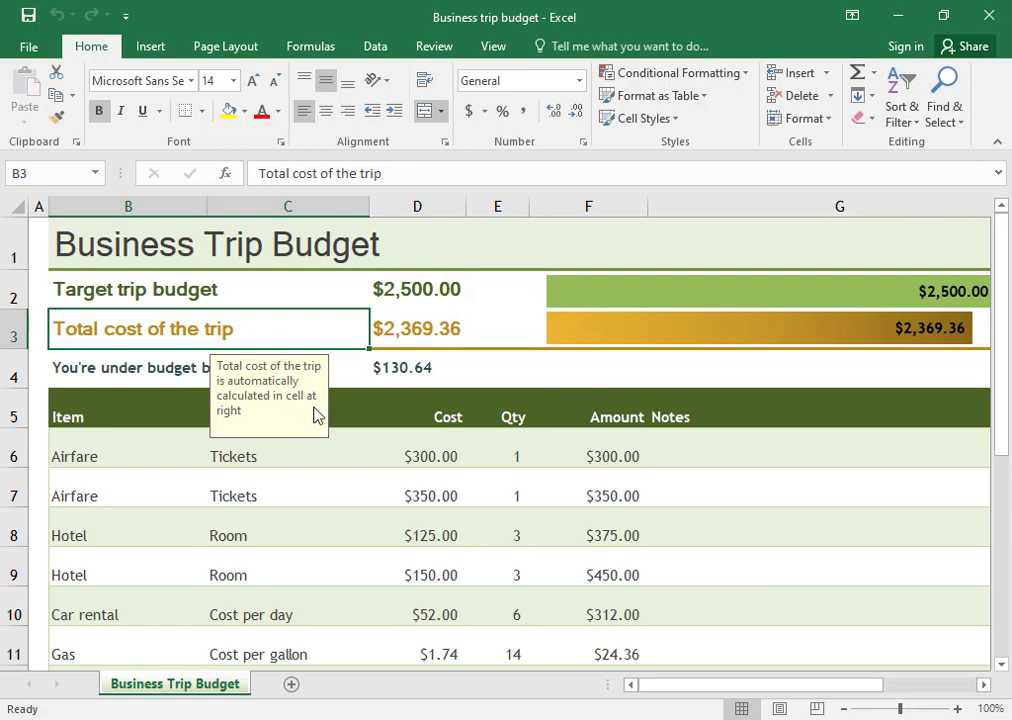
left_click(401, 340)
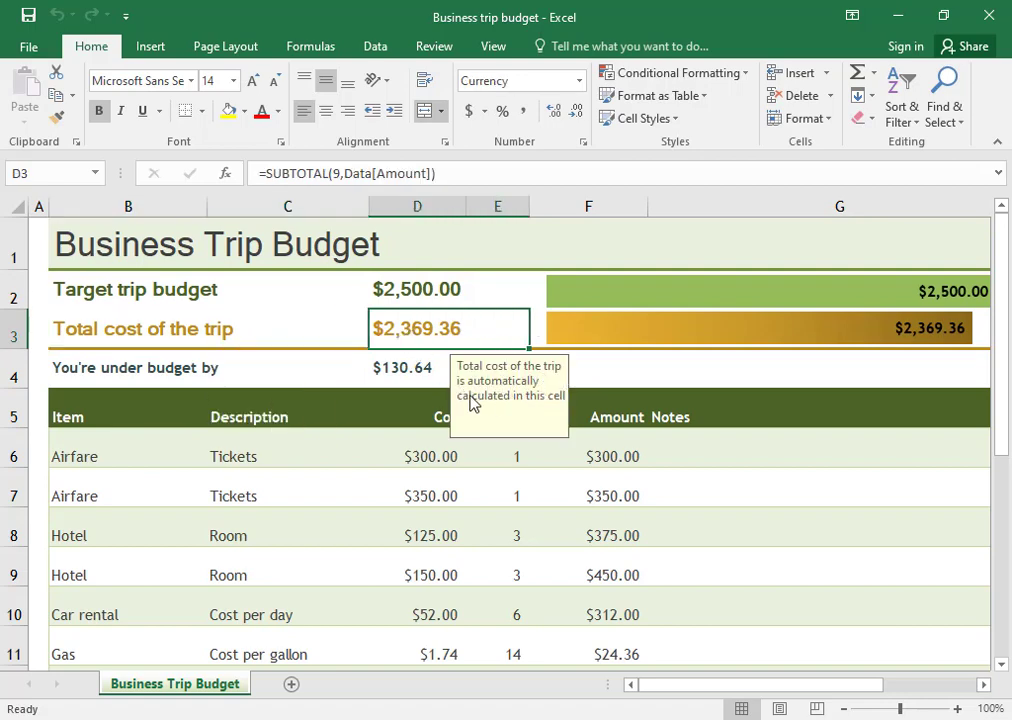
left_click(200, 378)
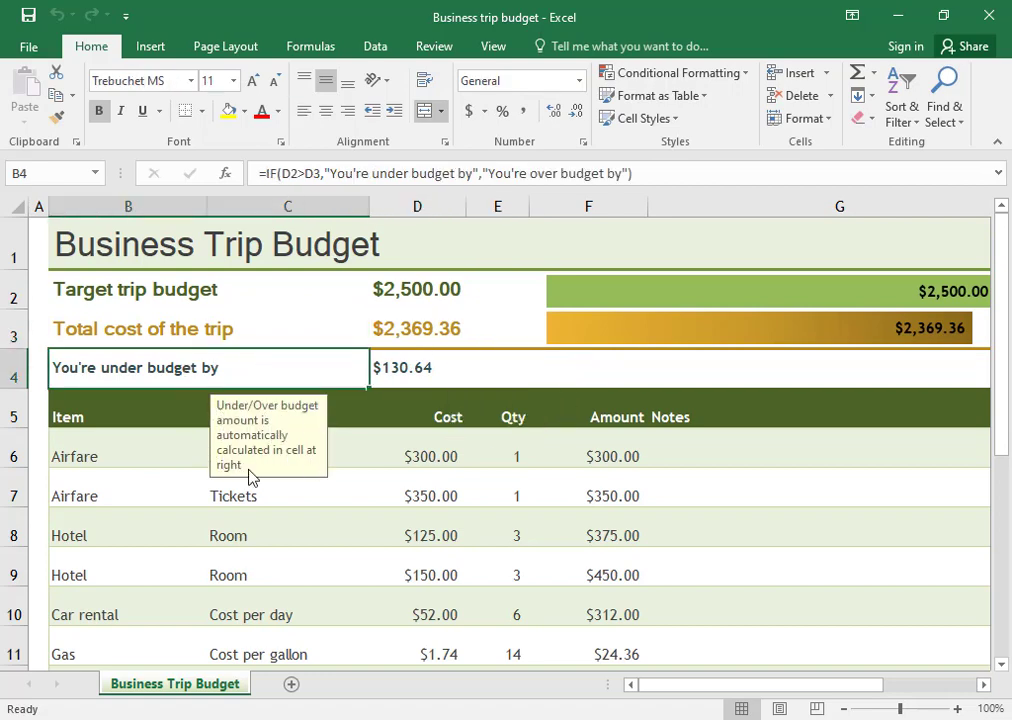
left_click(420, 368)
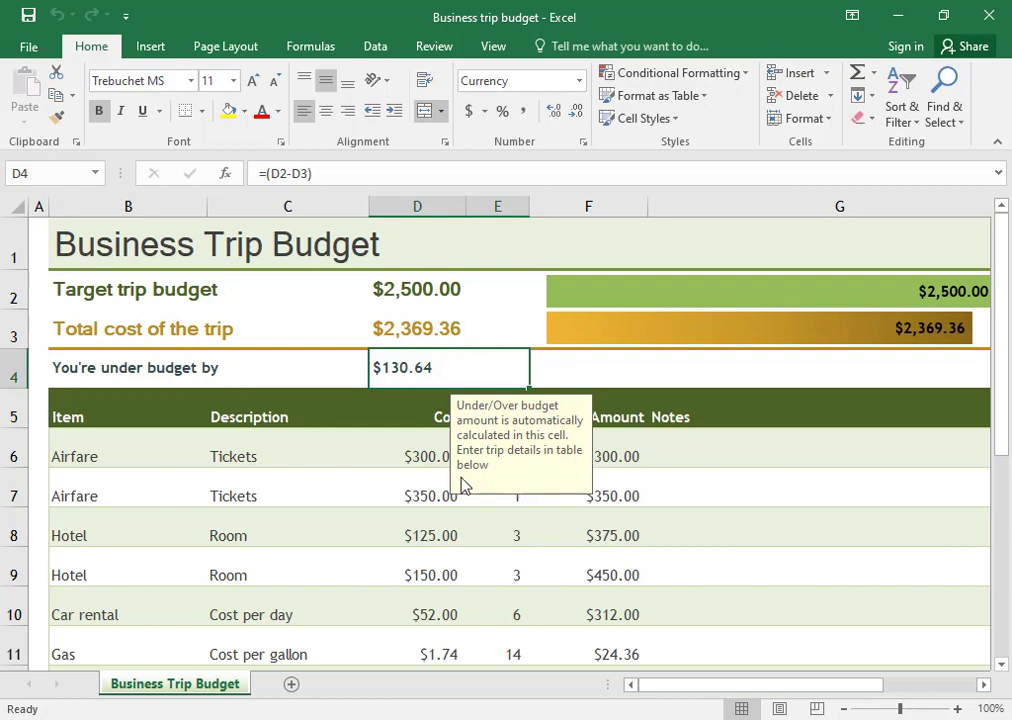
left_click(110, 410)
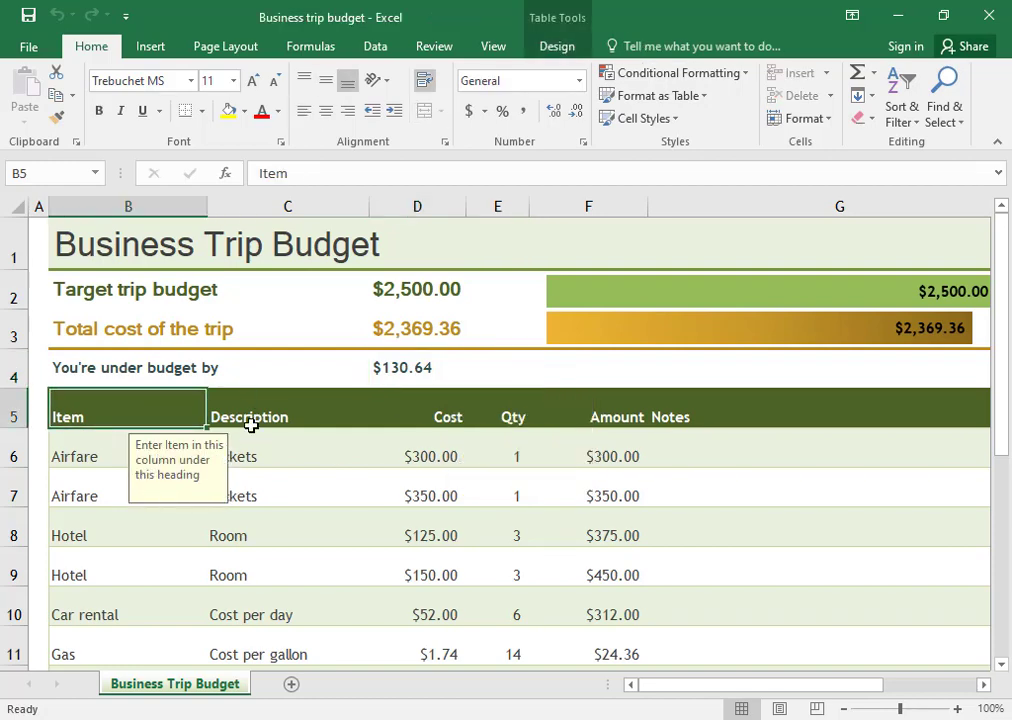
left_click(282, 420)
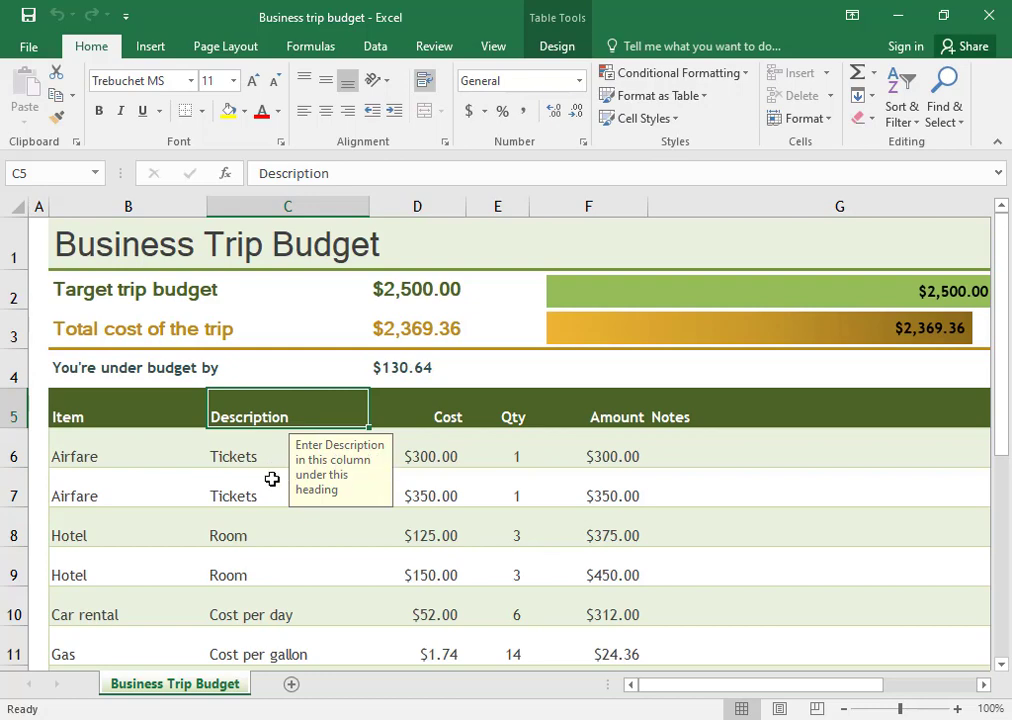
left_click(436, 418)
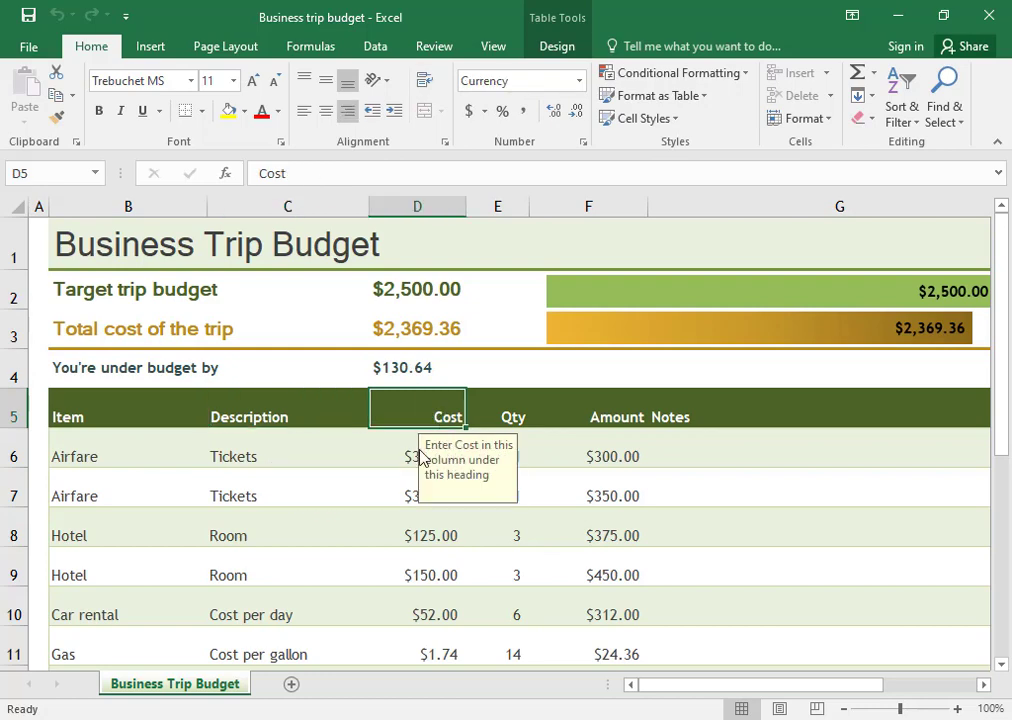
left_click(510, 419)
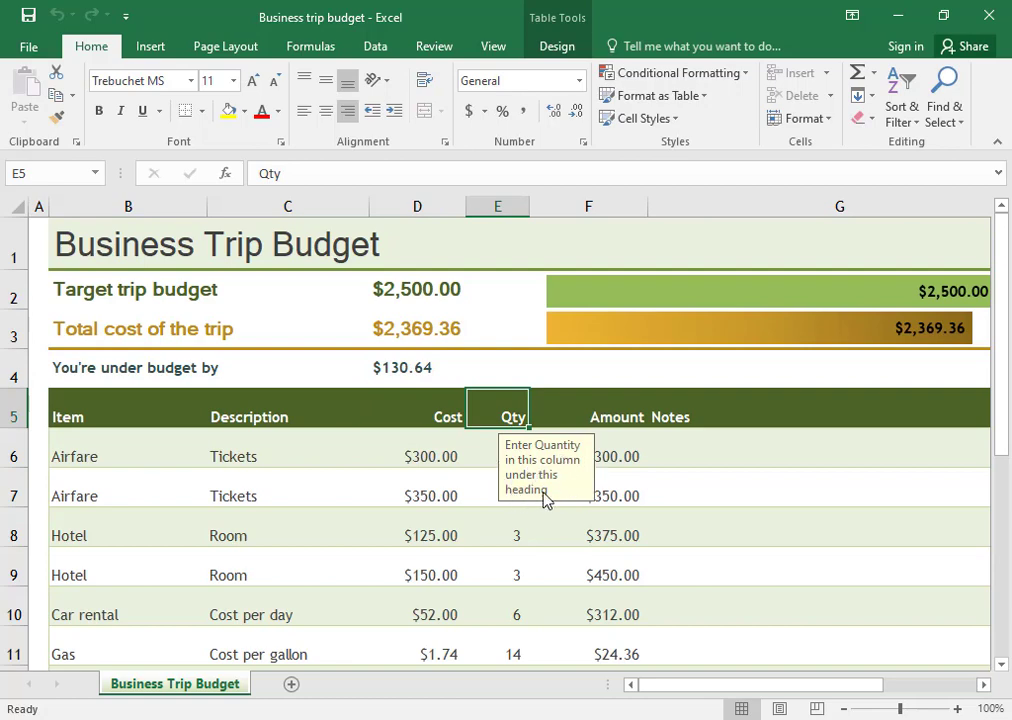
left_click(604, 415)
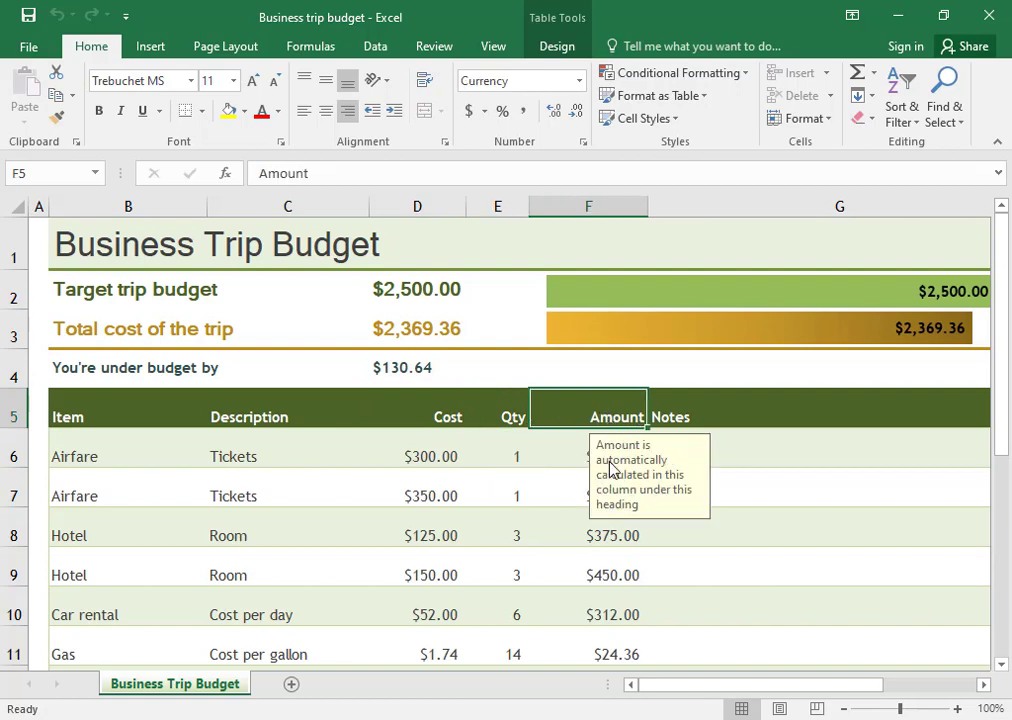
left_click(688, 421)
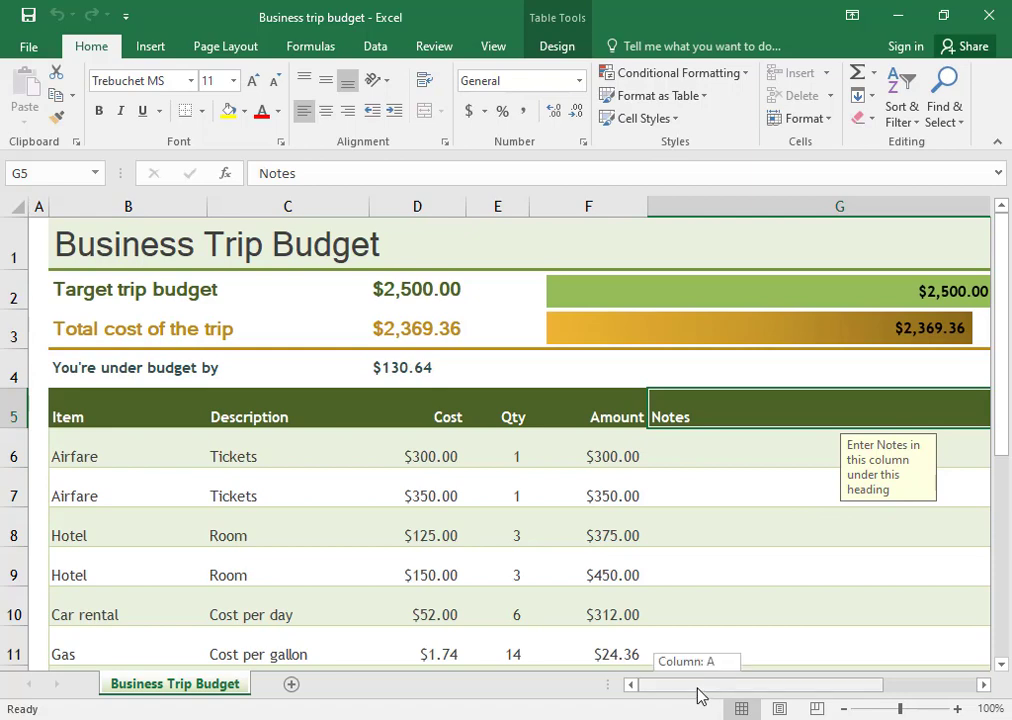
scroll(380, 472, "down", 1)
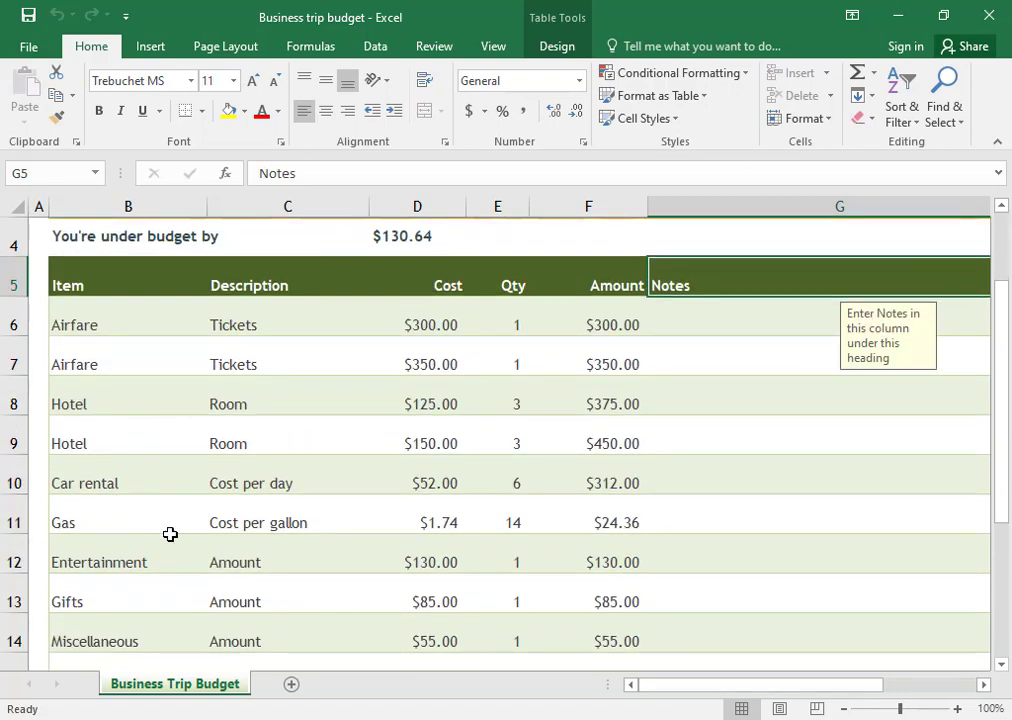
scroll(389, 569, "up", 1)
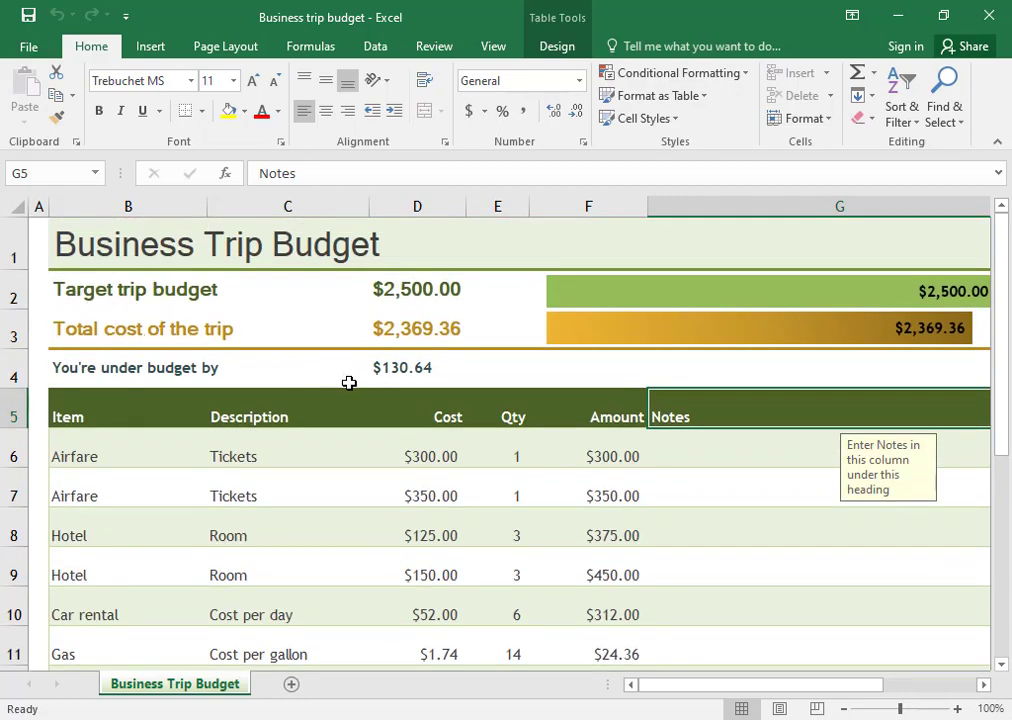
scroll(349, 383, "down", 2)
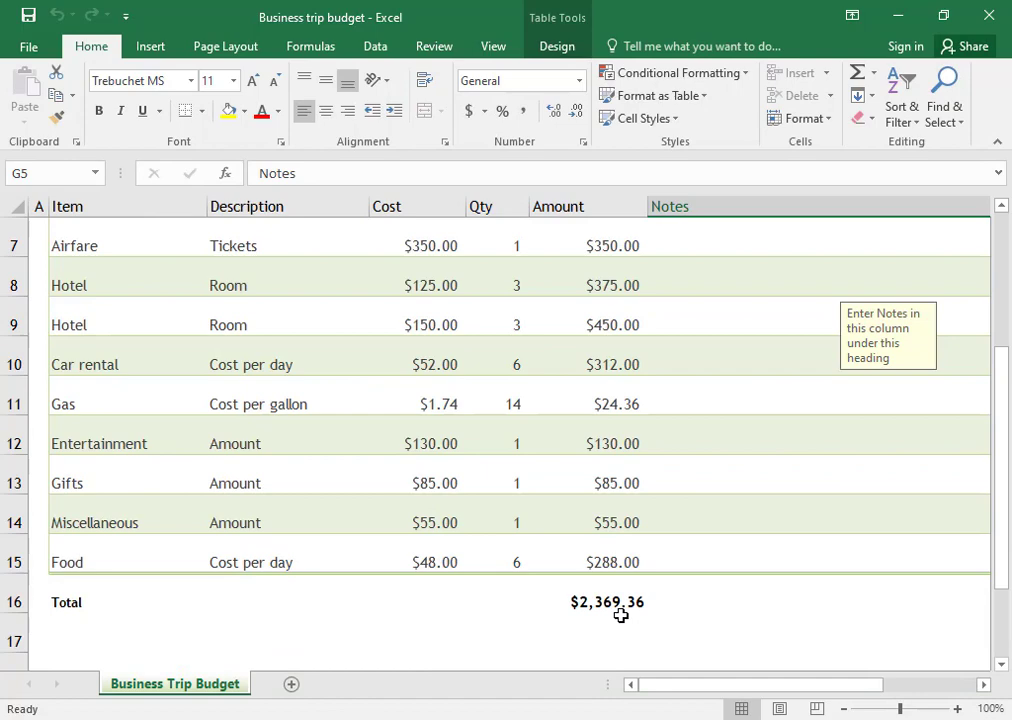
scroll(752, 402, "up", 1)
scroll(806, 348, "up", 1)
mouse_move(810, 302)
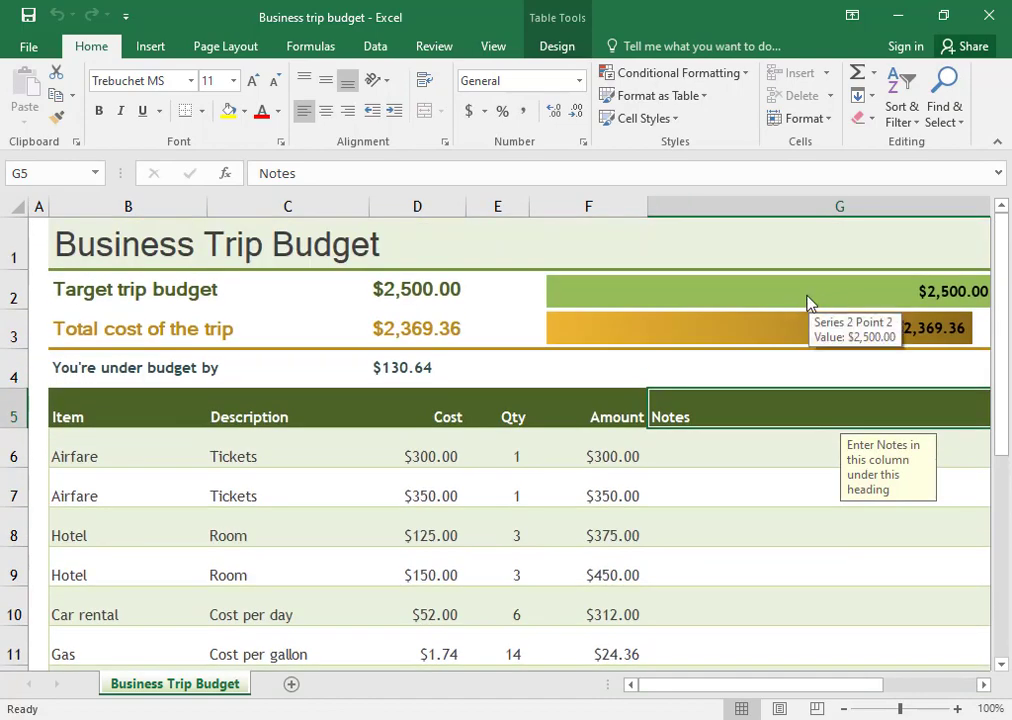
scroll(603, 391, "down", 1)
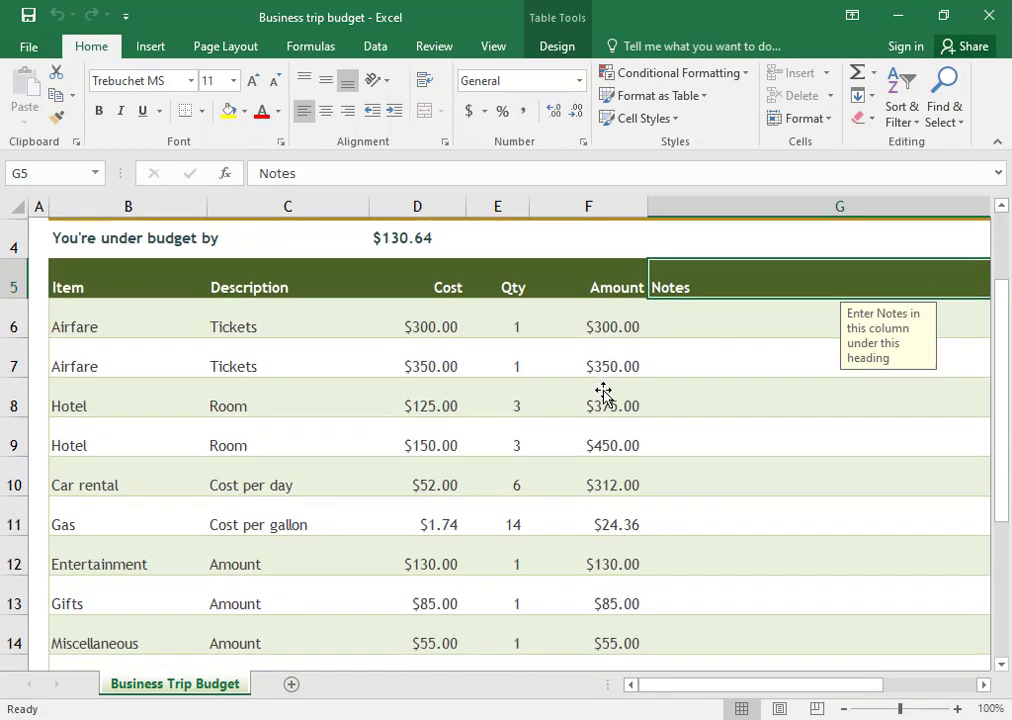
left_click(516, 518)
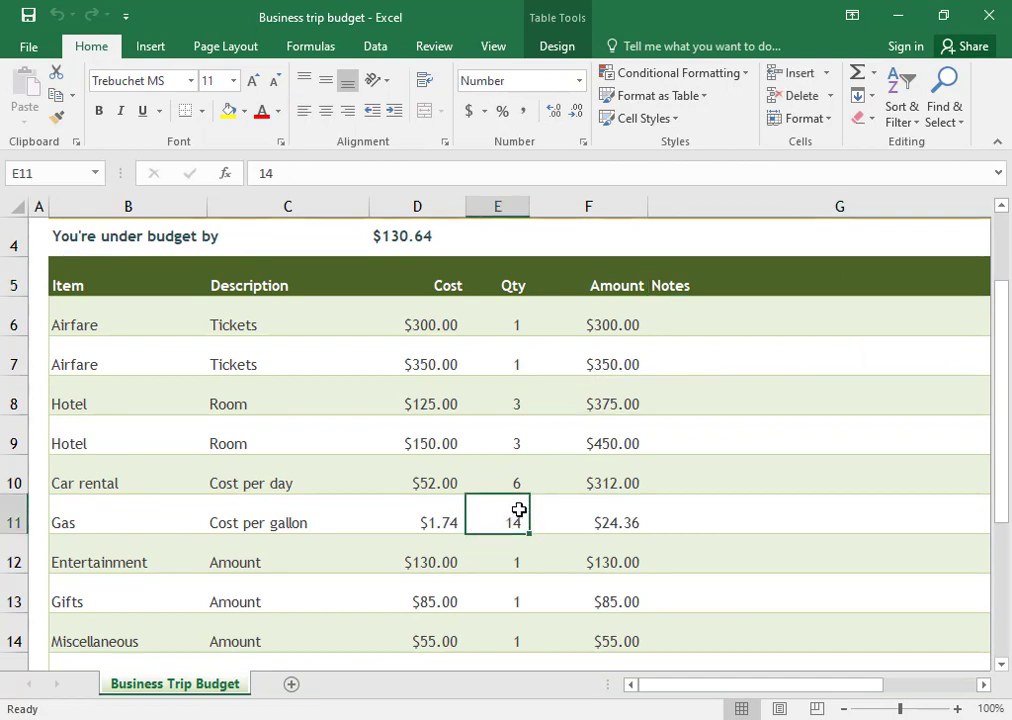
- Change the Gas quantity in E11 from 14 to 3, bringing the total to $2,350.22
key("BackSpace")
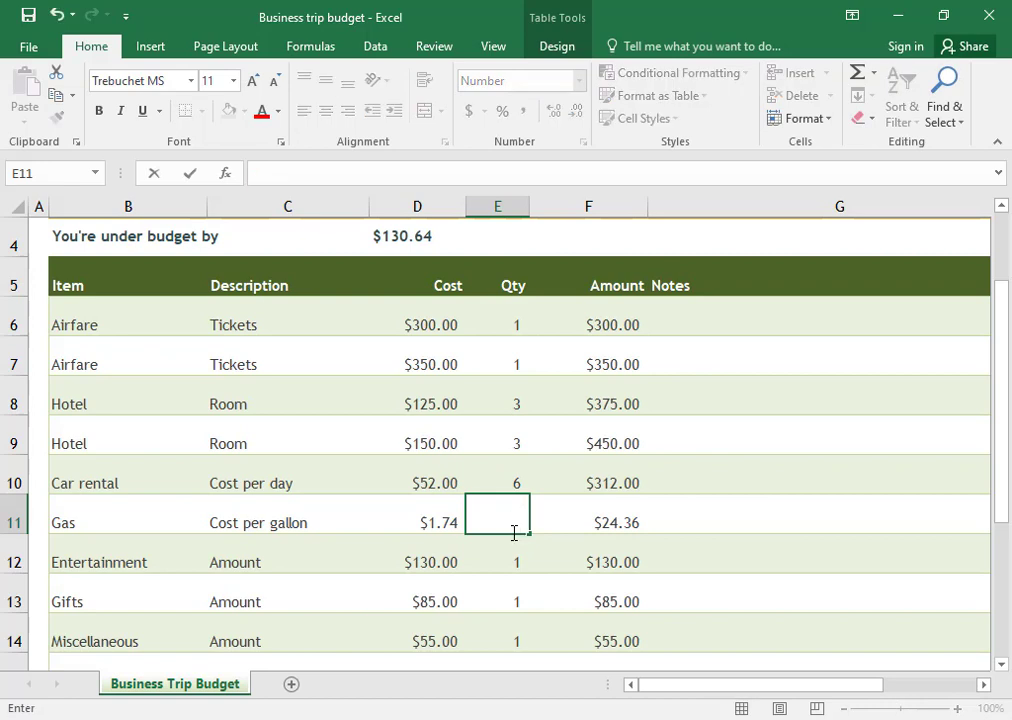
type("3")
scroll(512, 478, "up", 1)
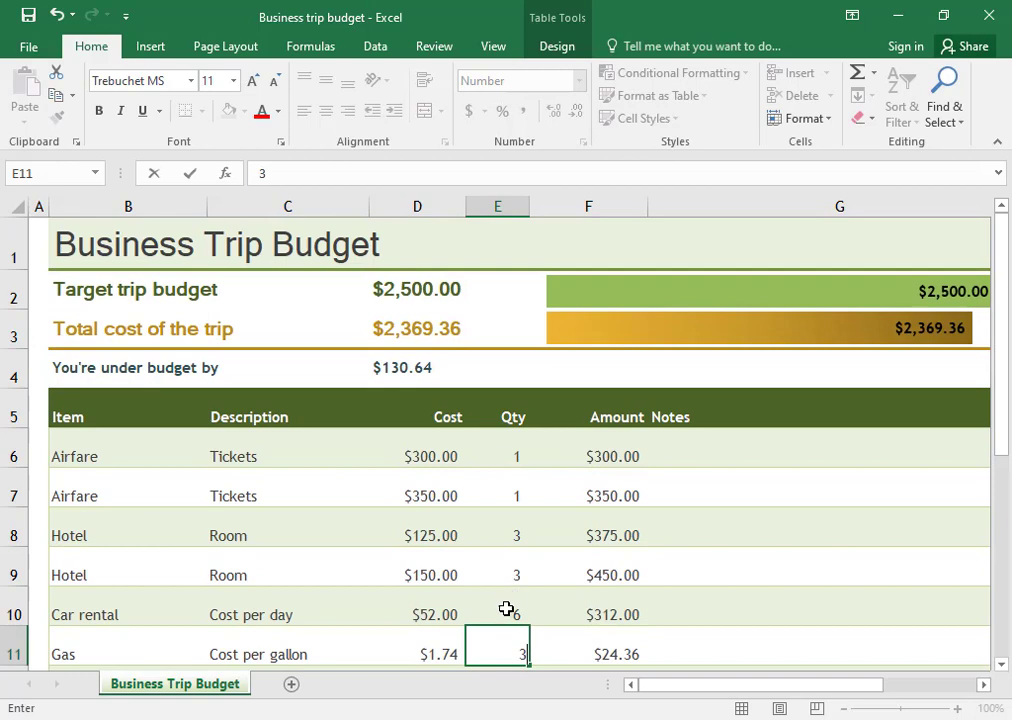
left_click(507, 609)
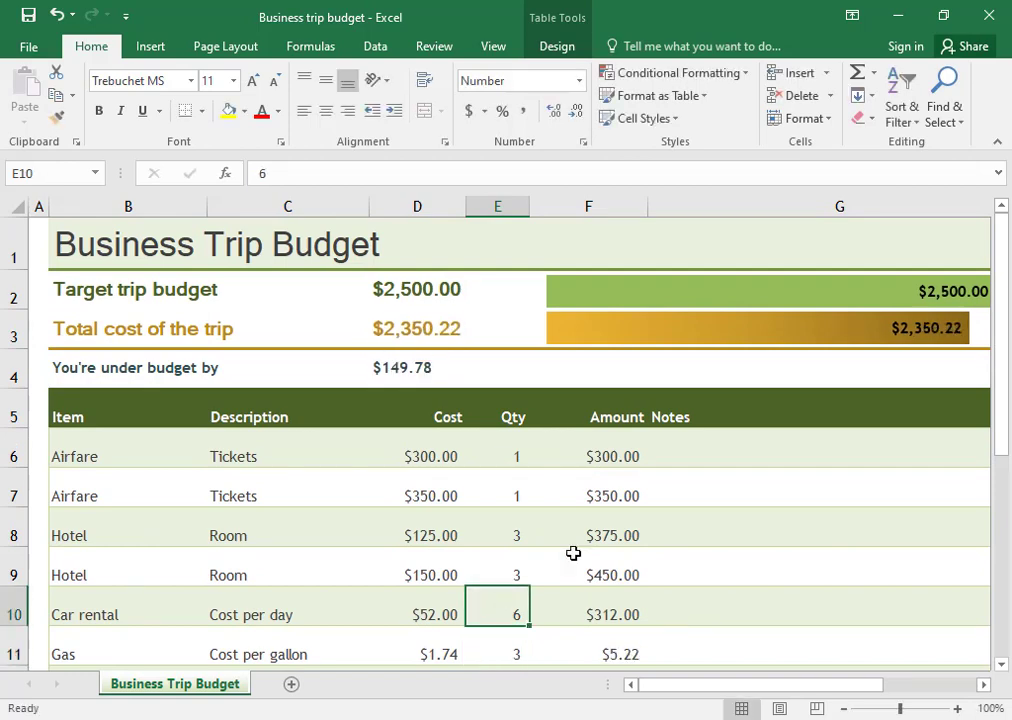
scroll(574, 651, "down", 2)
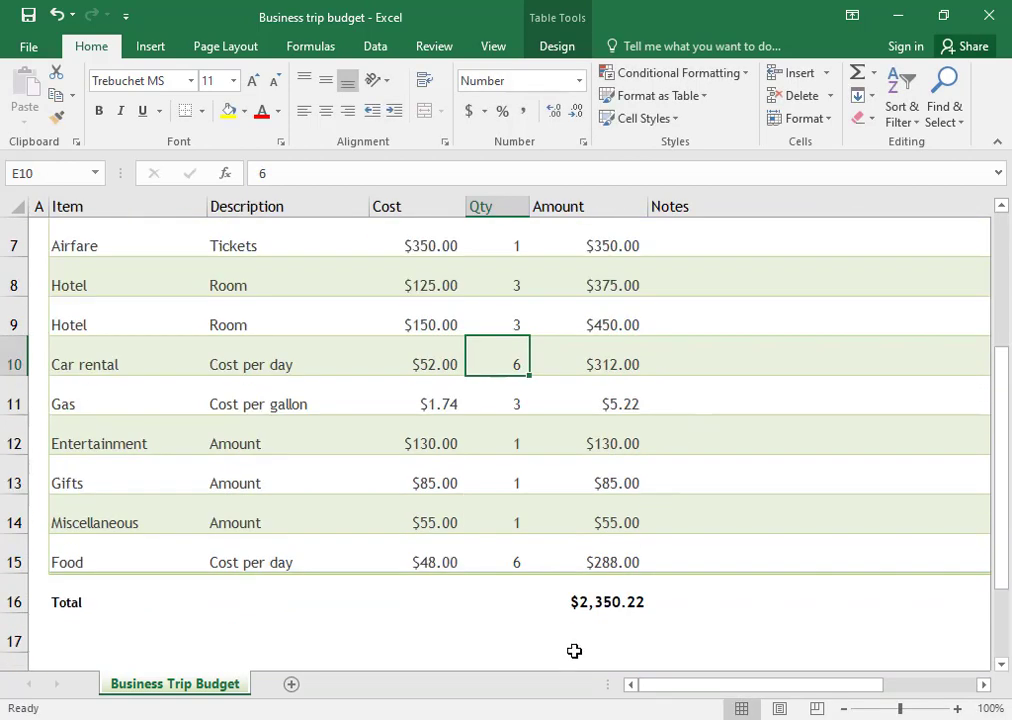
scroll(585, 618, "up", 2)
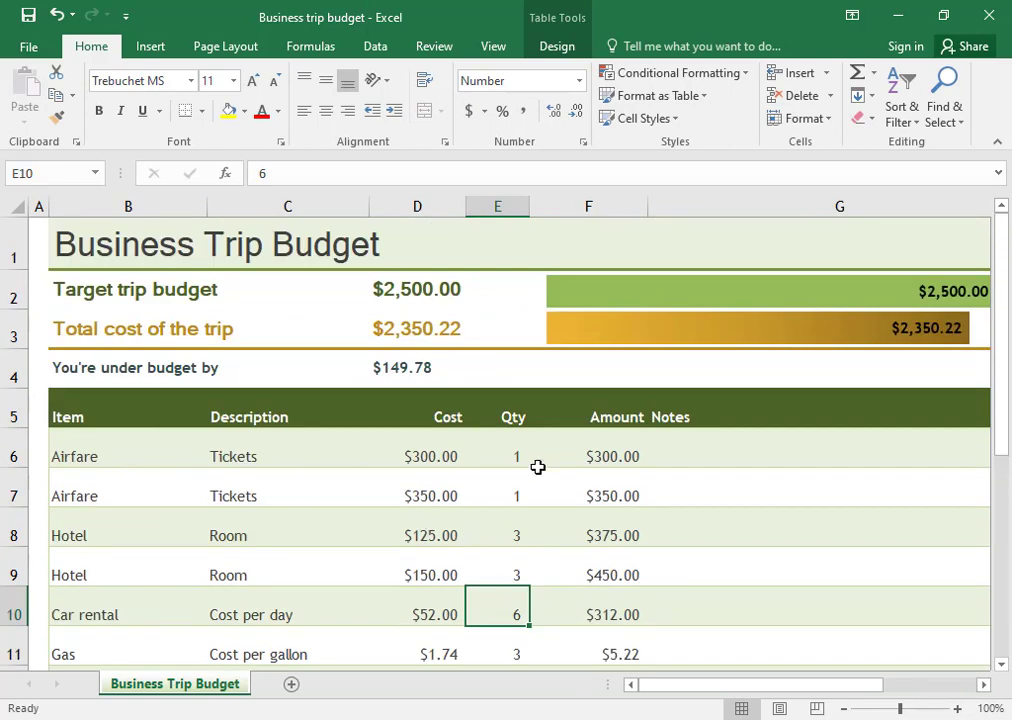
- Try quantities 3 and 2 in the first Airfare cell E6, settling on 1 ($300.00)
left_click(508, 454)
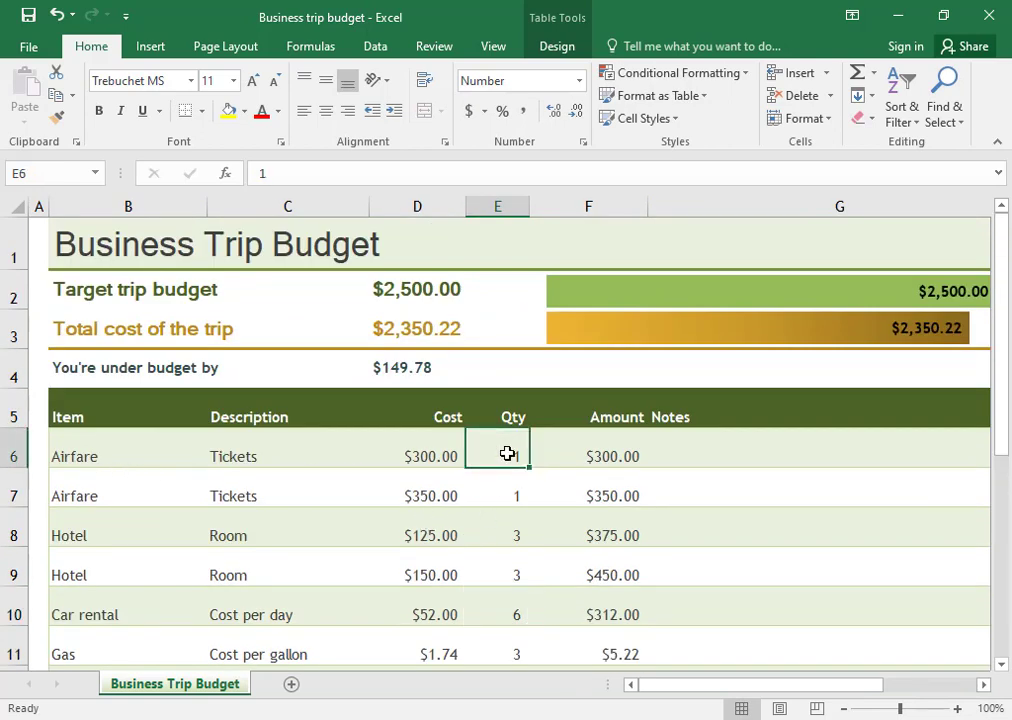
key("BackSpace")
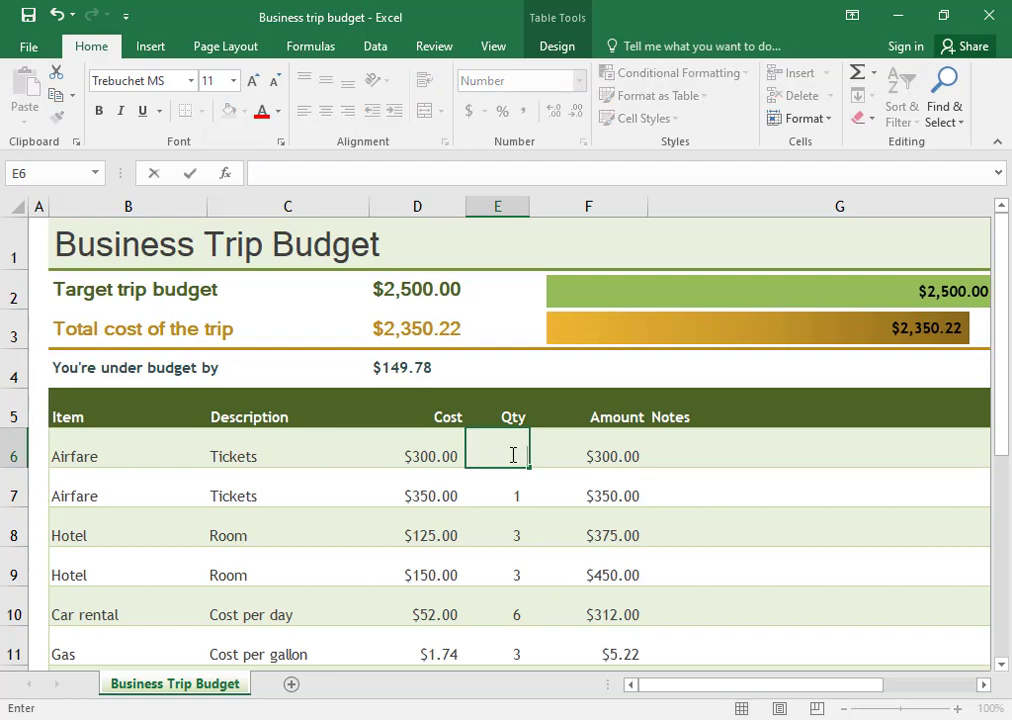
type("3")
left_click(501, 492)
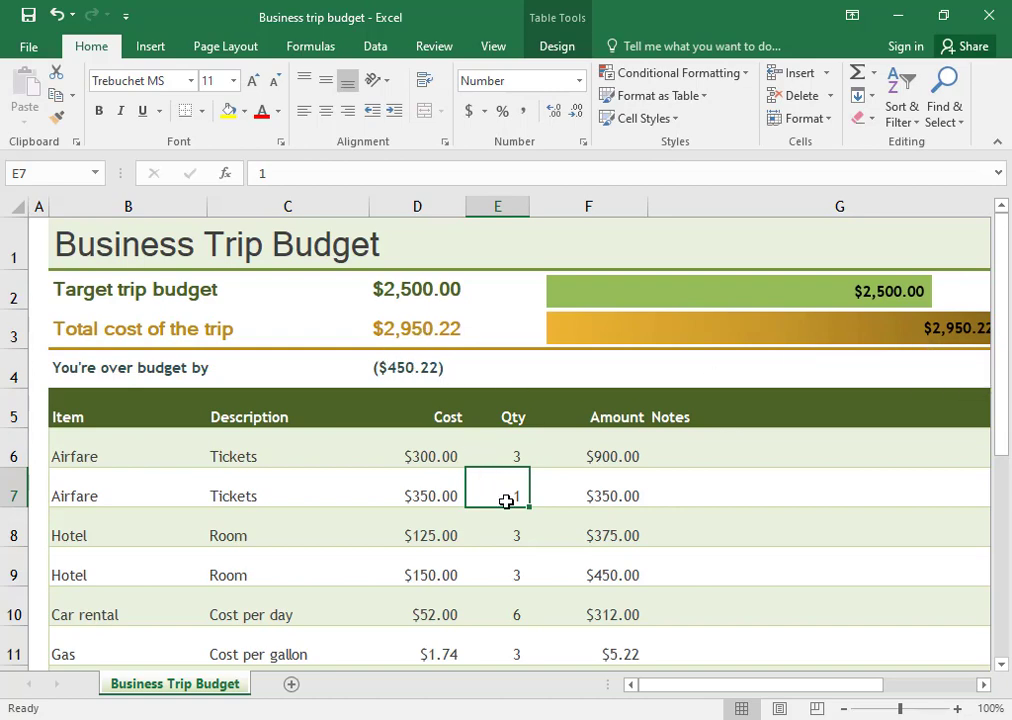
left_click(515, 446)
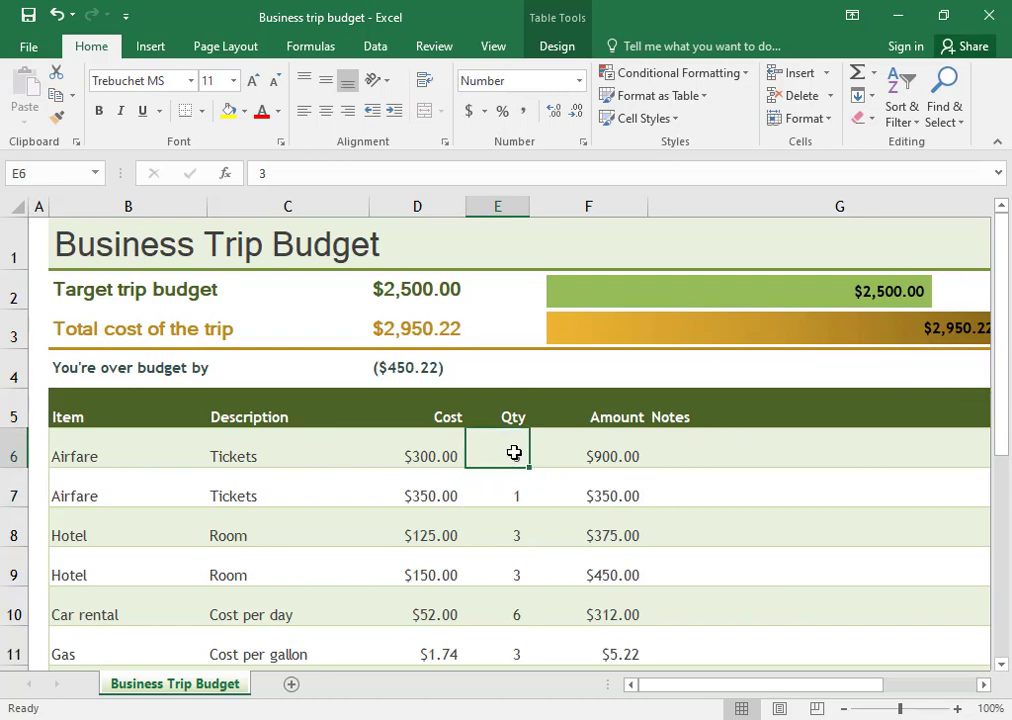
key("BackSpace")
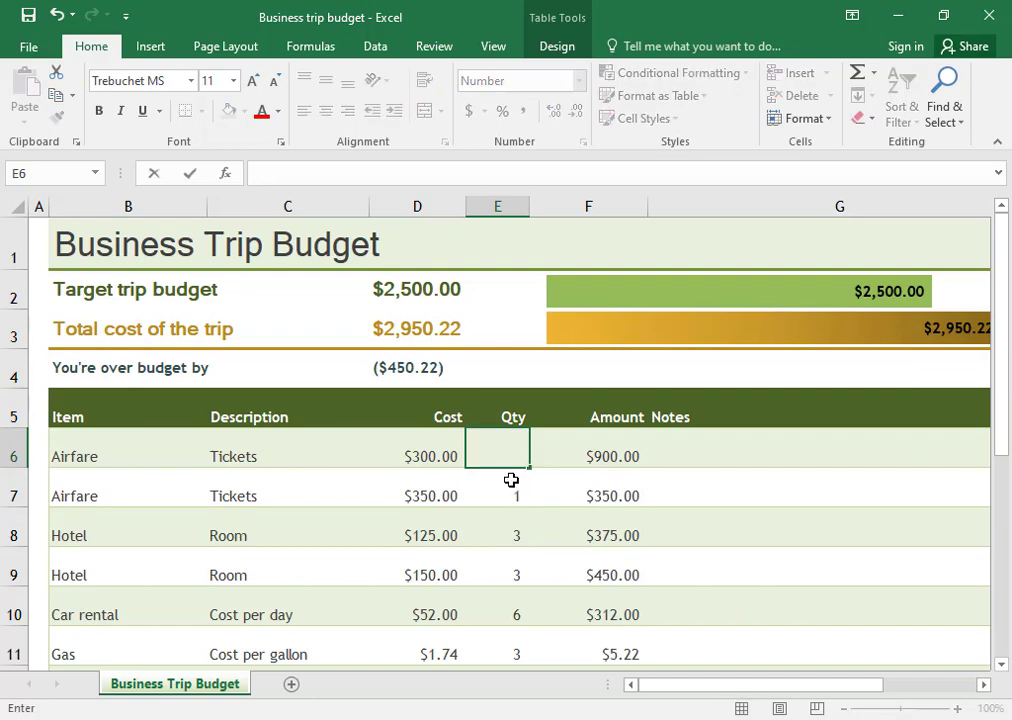
type("2")
left_click(511, 493)
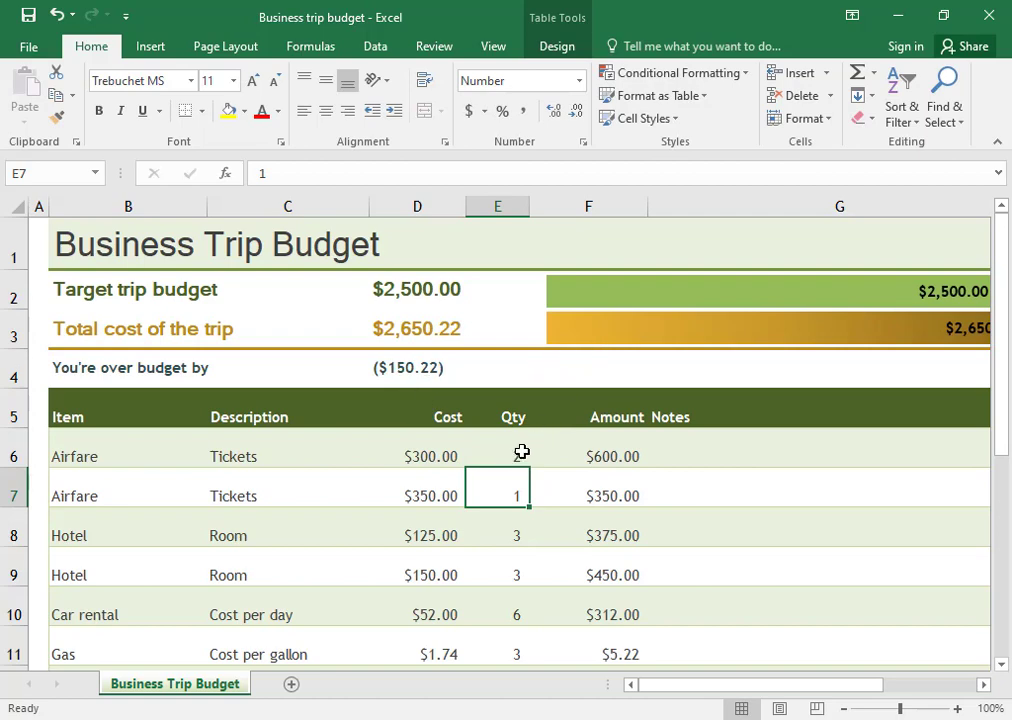
left_click(505, 454)
key("BackSpace")
type("1")
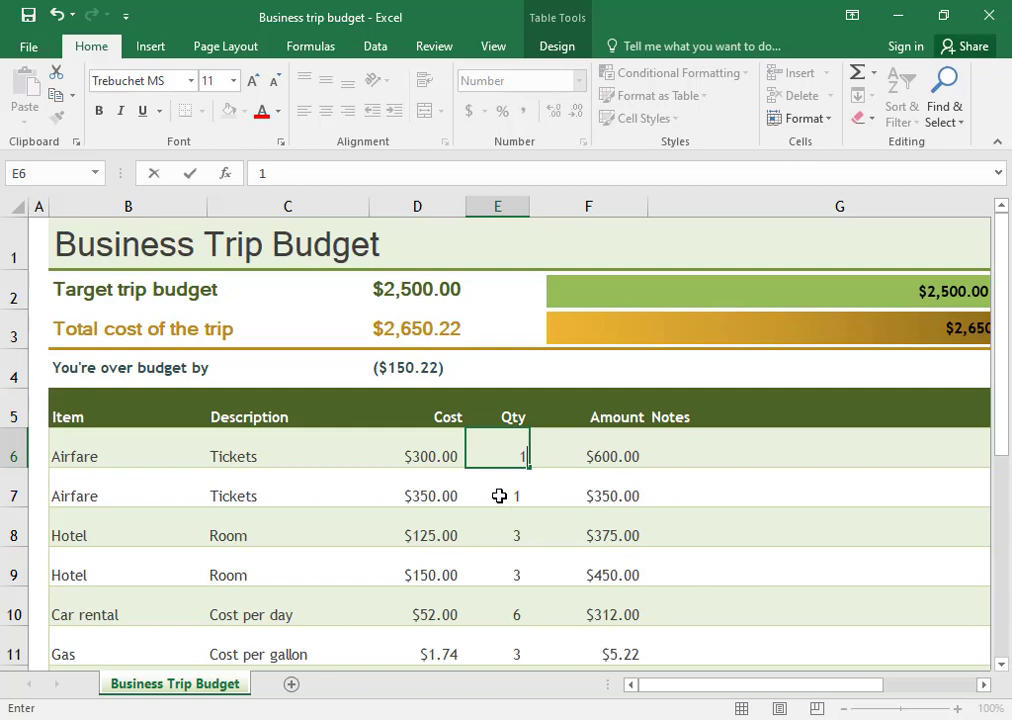
left_click(499, 494)
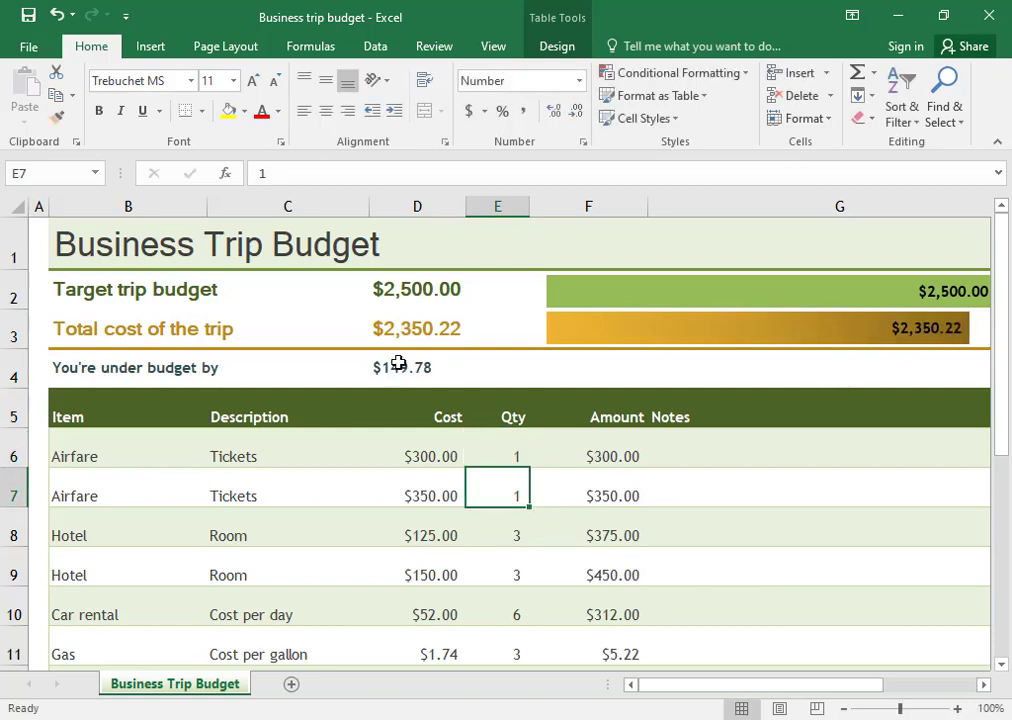
- Set both Hotel quantities, E8 and E9, to 1
left_click(495, 533)
key("BackSpace")
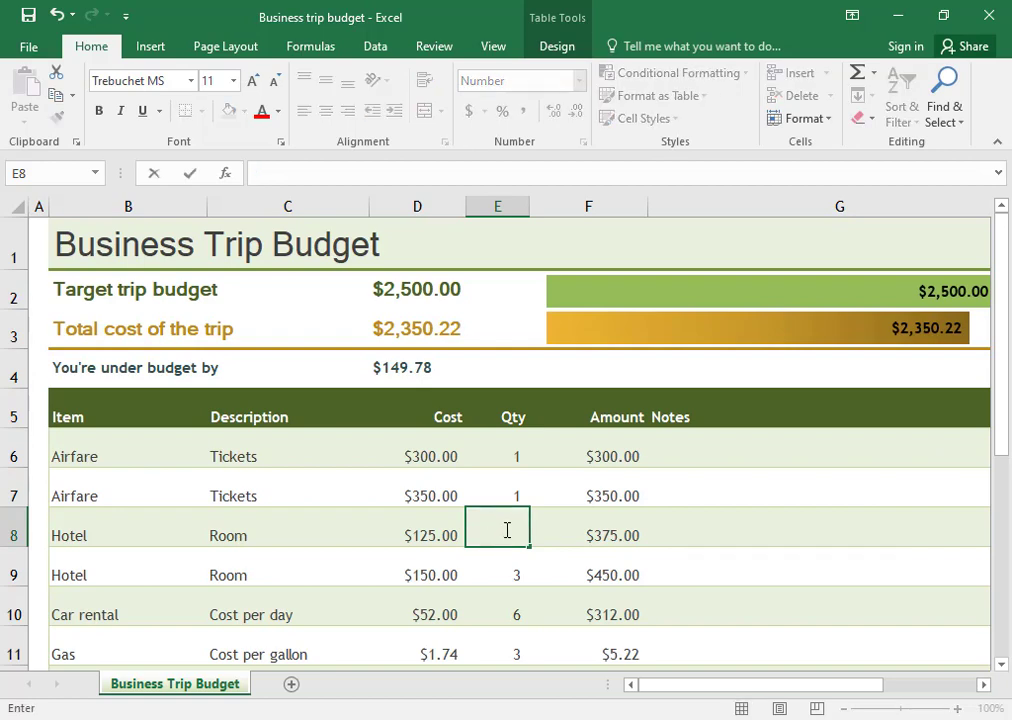
type("1")
key("Return")
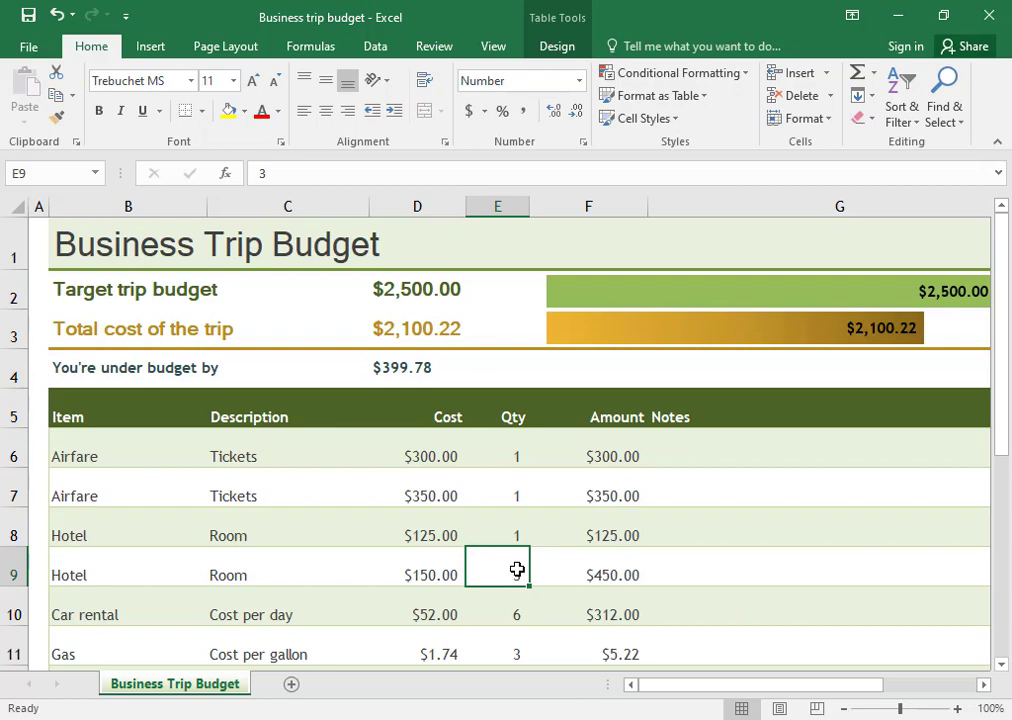
key("BackSpace")
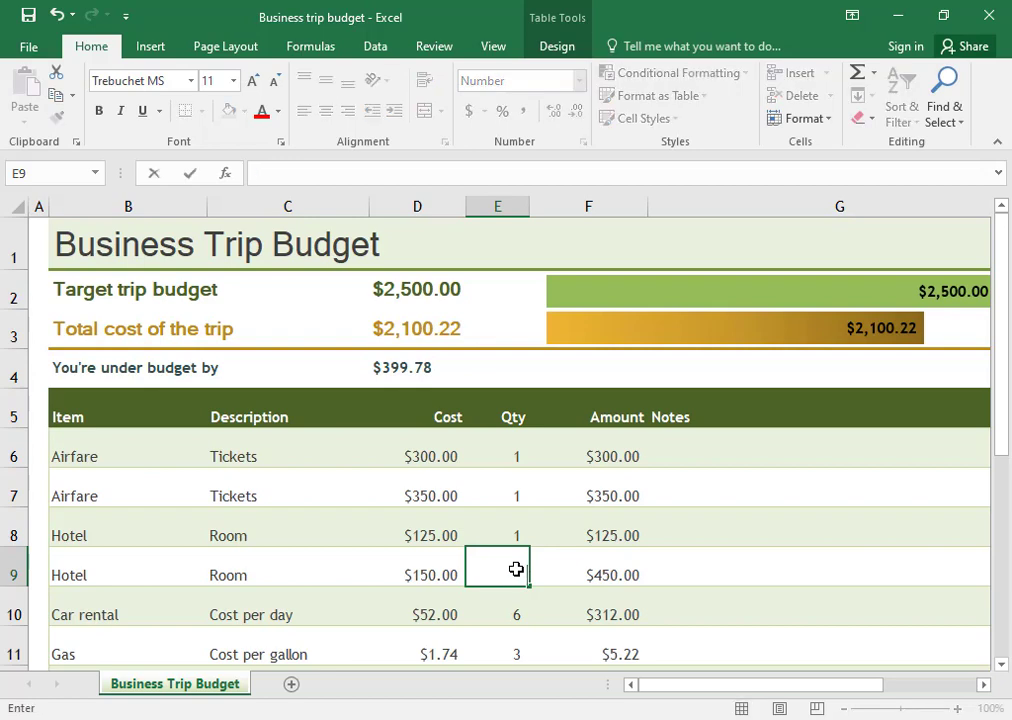
type("1")
key("Return")
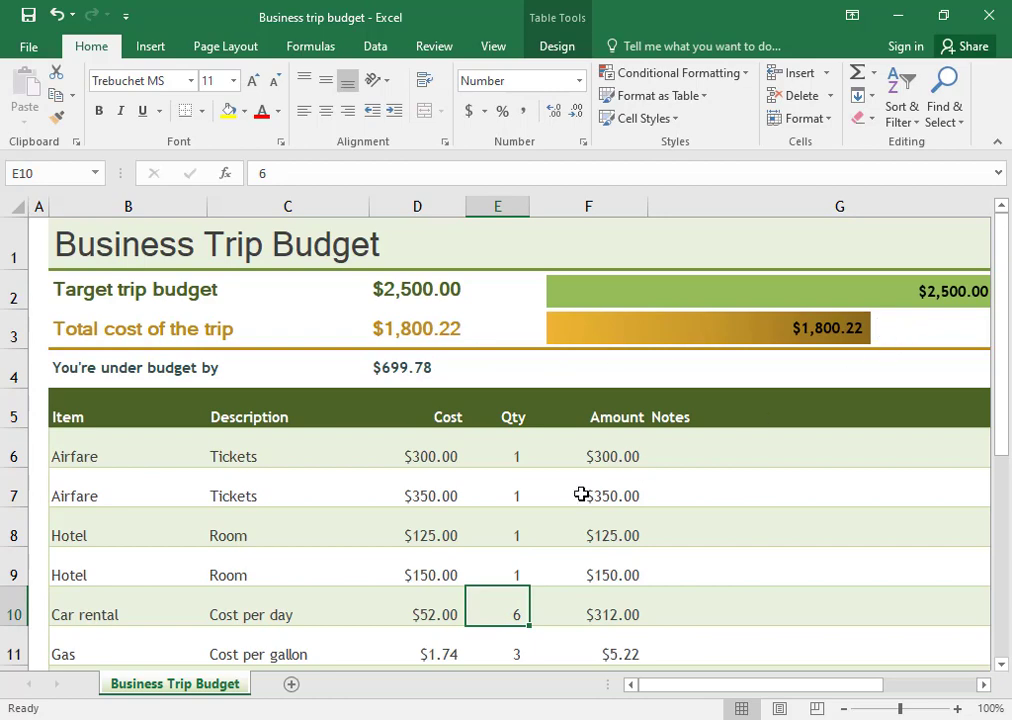
- Set the Car rental (E10) and Gas (E11) quantities to 2
scroll(581, 494, "down", 1)
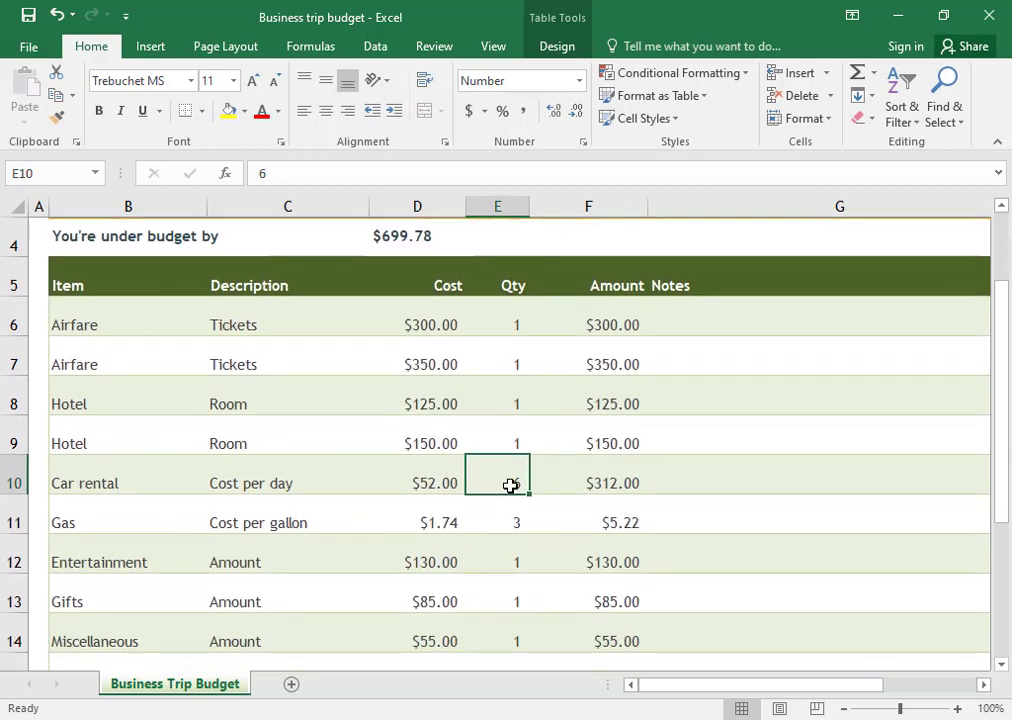
key("BackSpace")
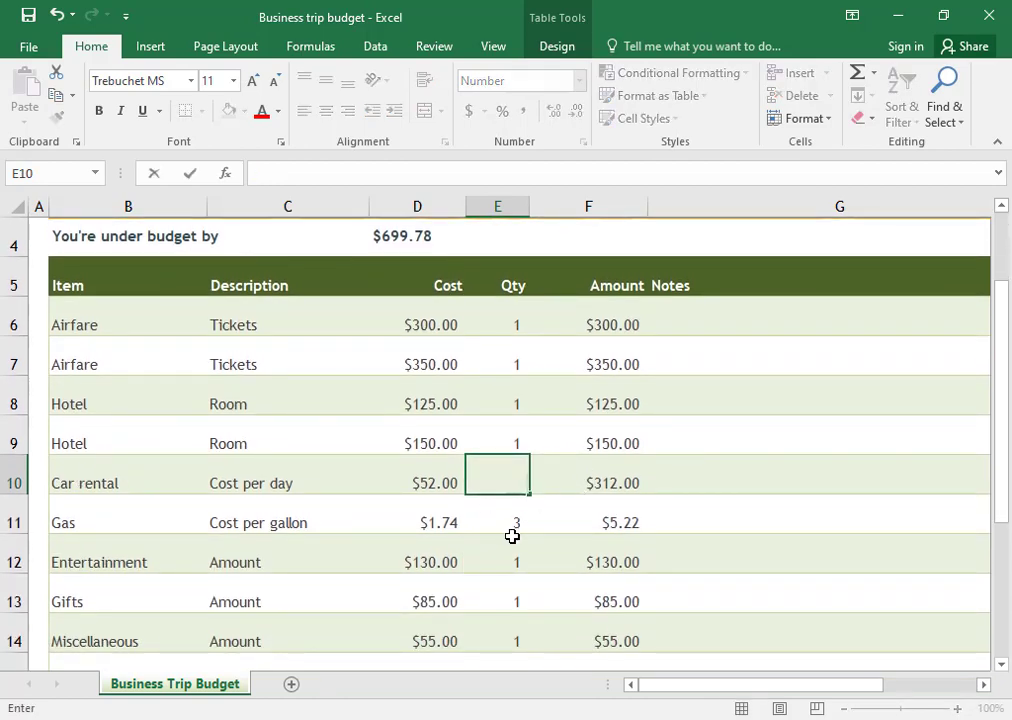
type("2")
key("Return")
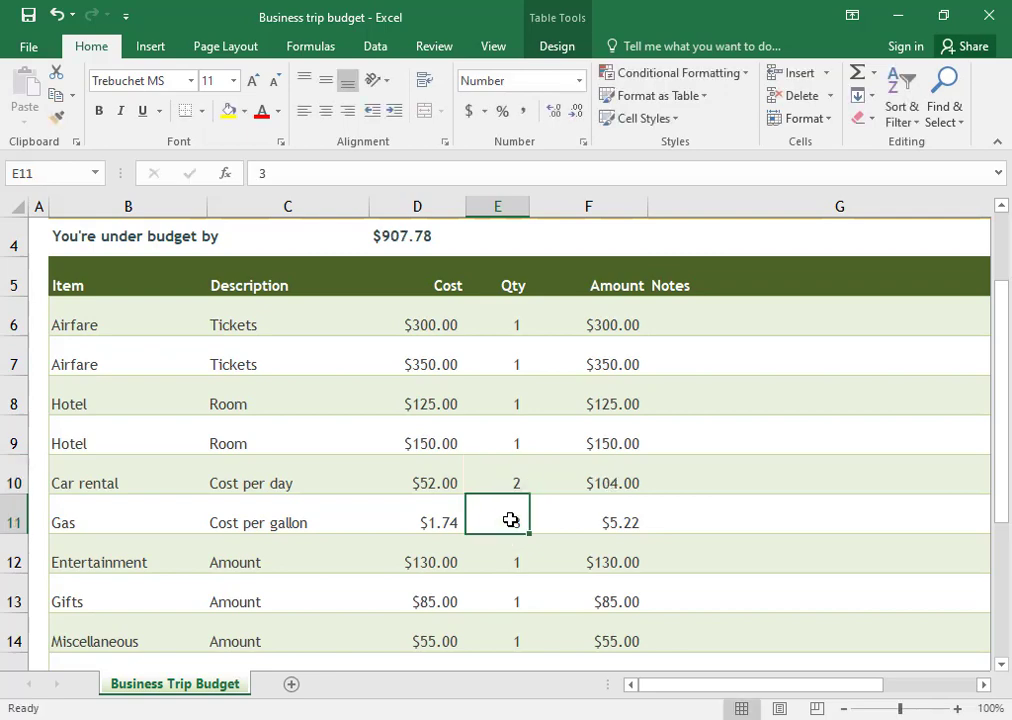
scroll(554, 491, "up", 1)
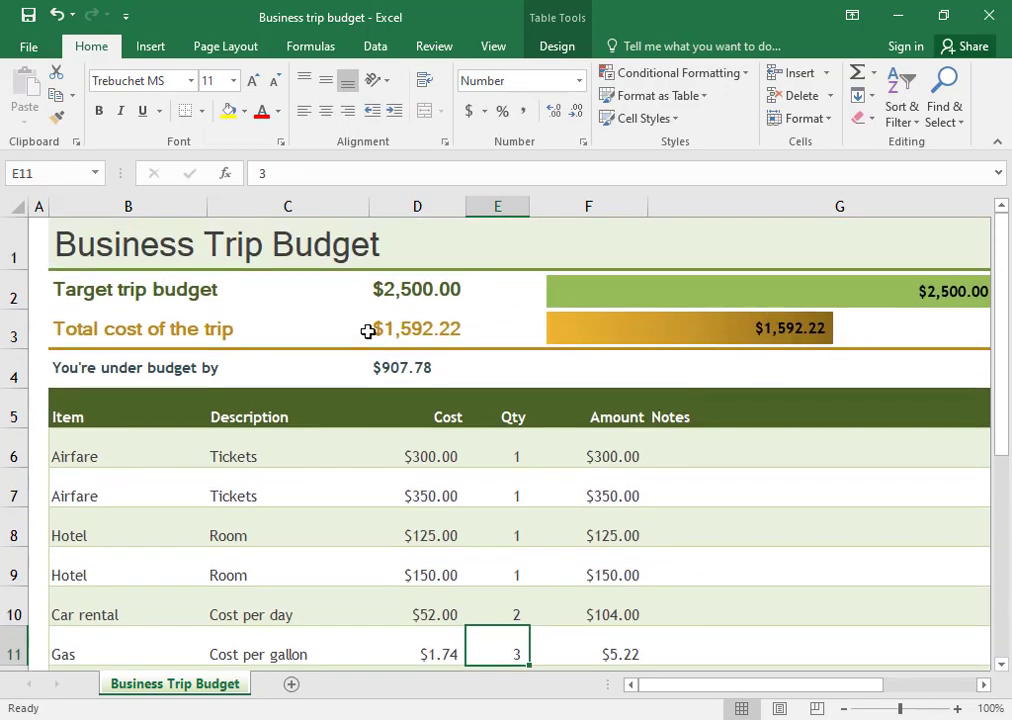
scroll(454, 395, "down", 1)
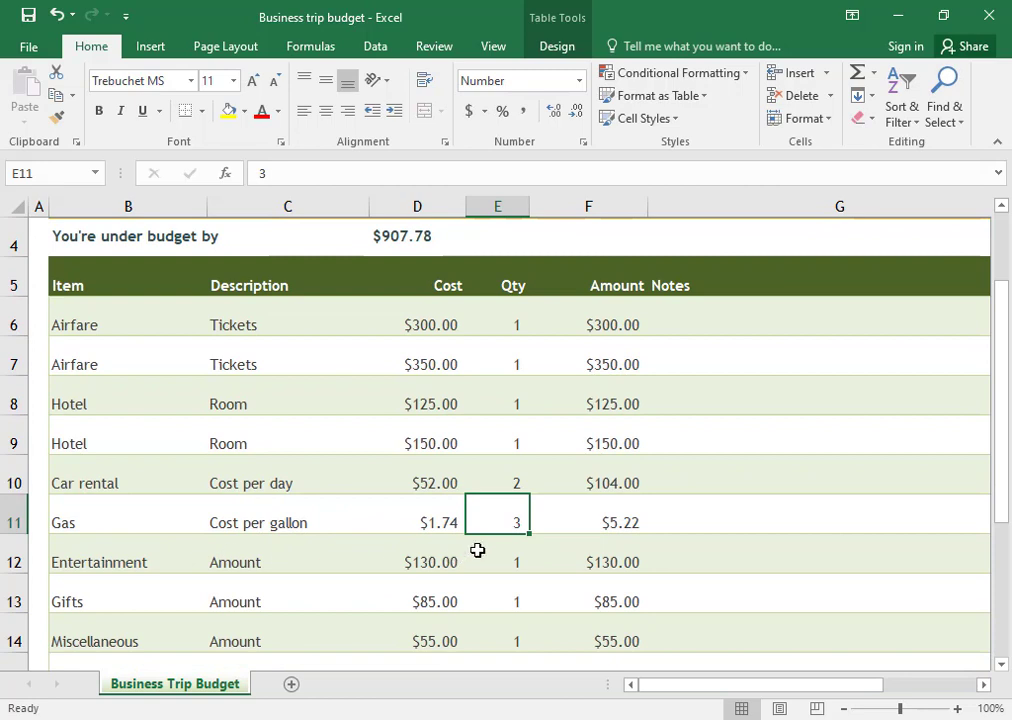
key("BackSpace")
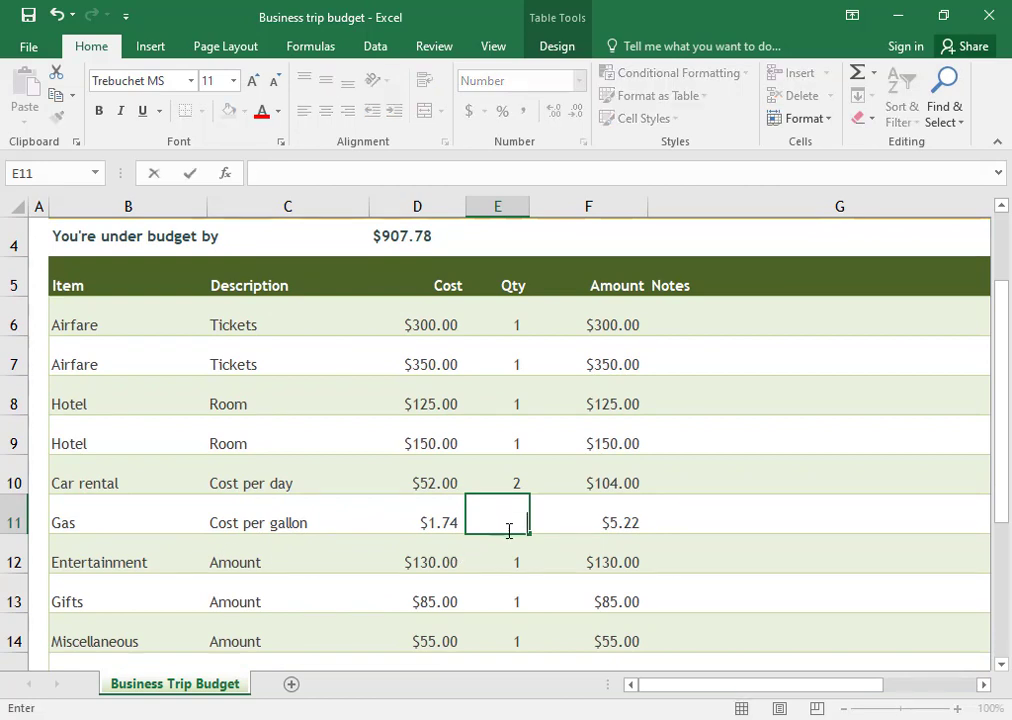
type("2")
key("Return")
scroll(512, 560, "up", 1)
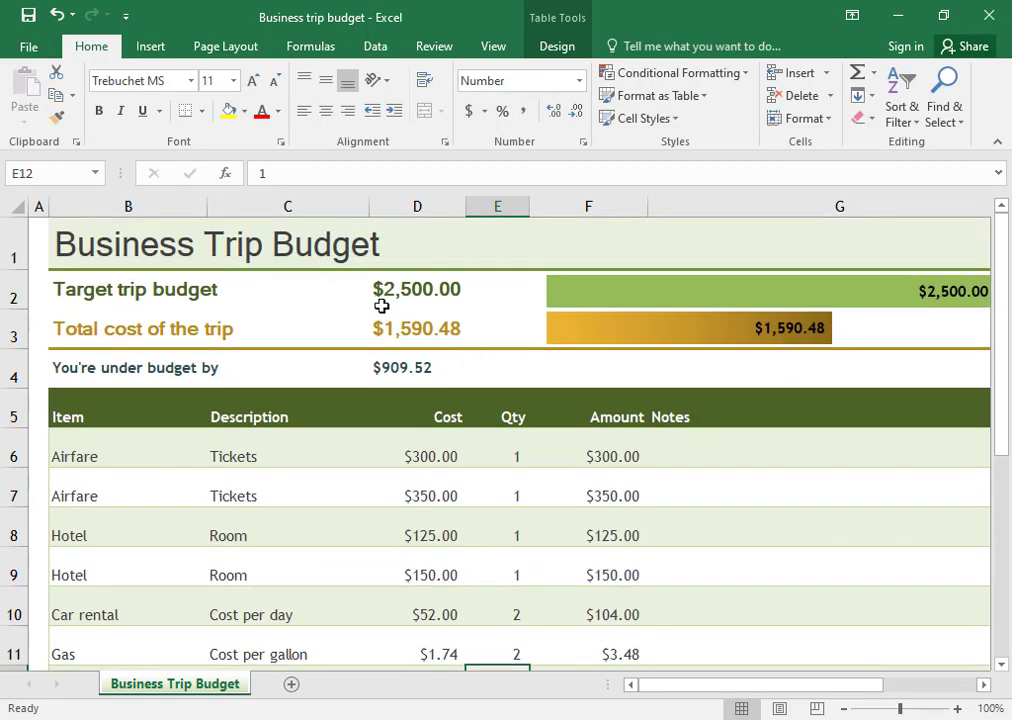
- Set the Entertainment (E12) and Gifts (E13) quantities to 2
scroll(425, 371, "down", 1)
scroll(411, 400, "down", 1)
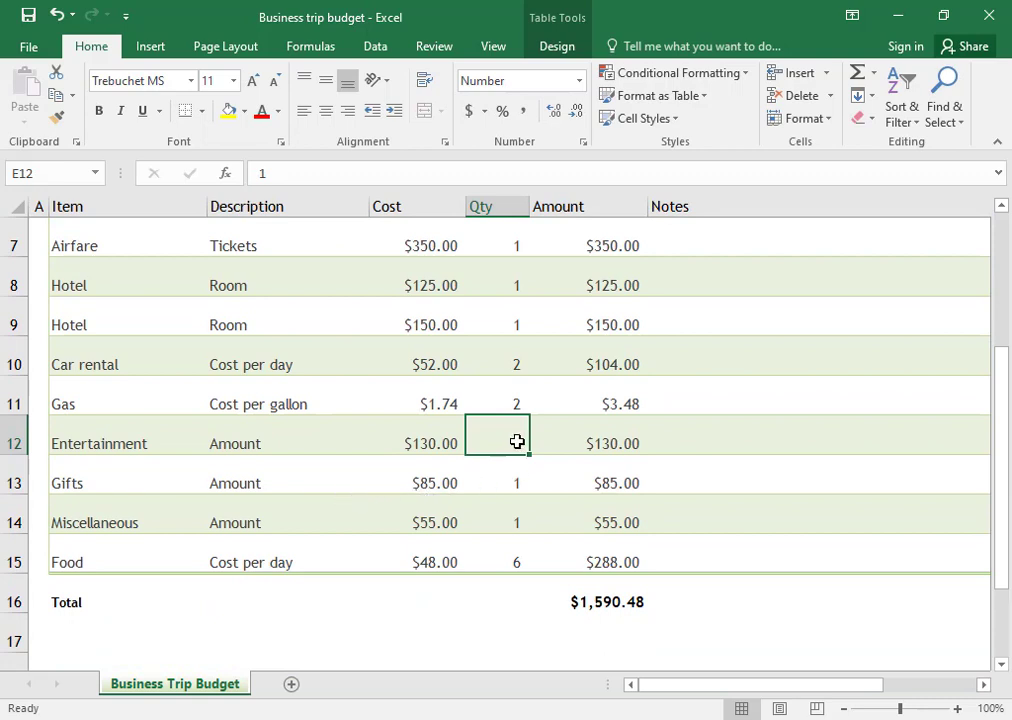
key("BackSpace")
type("2")
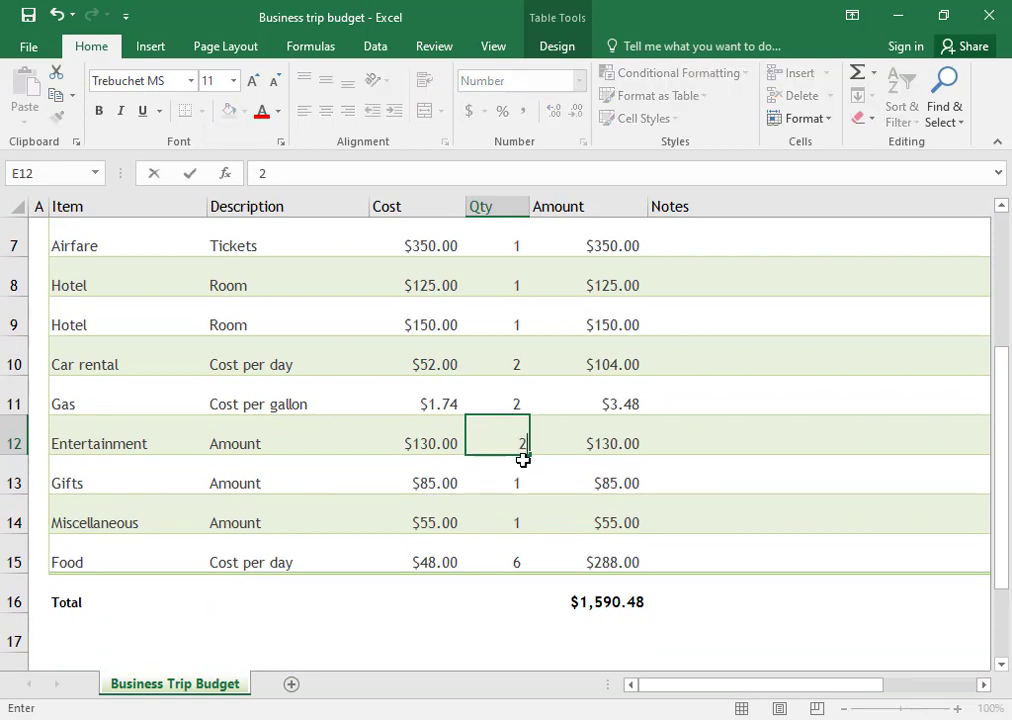
key("Return")
scroll(517, 478, "up", 2)
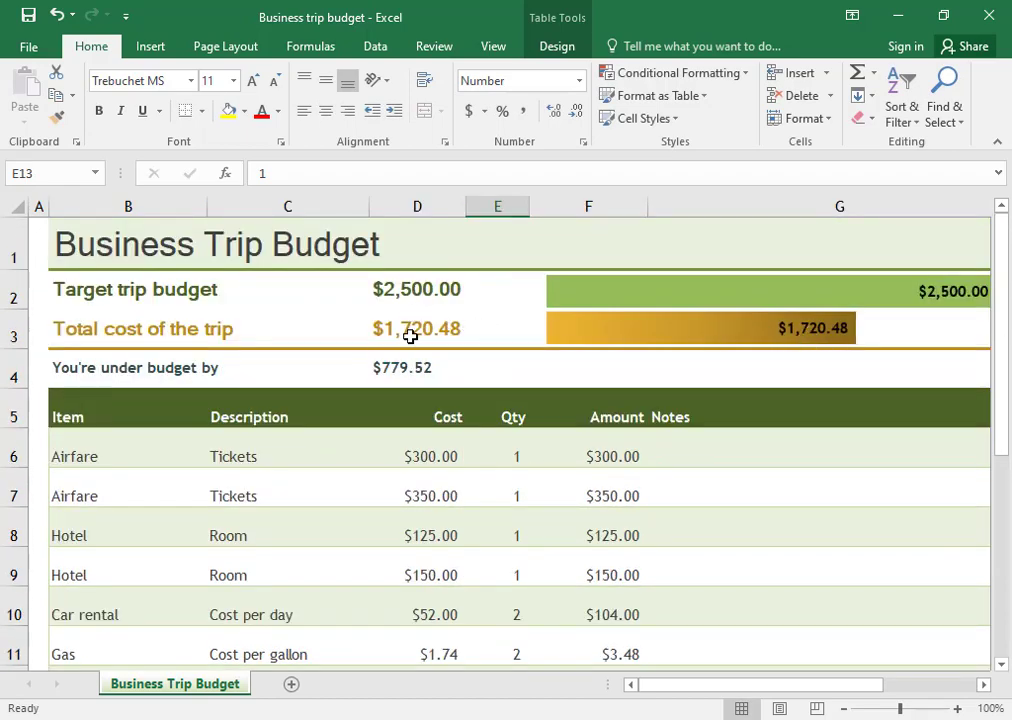
scroll(409, 334, "down", 2)
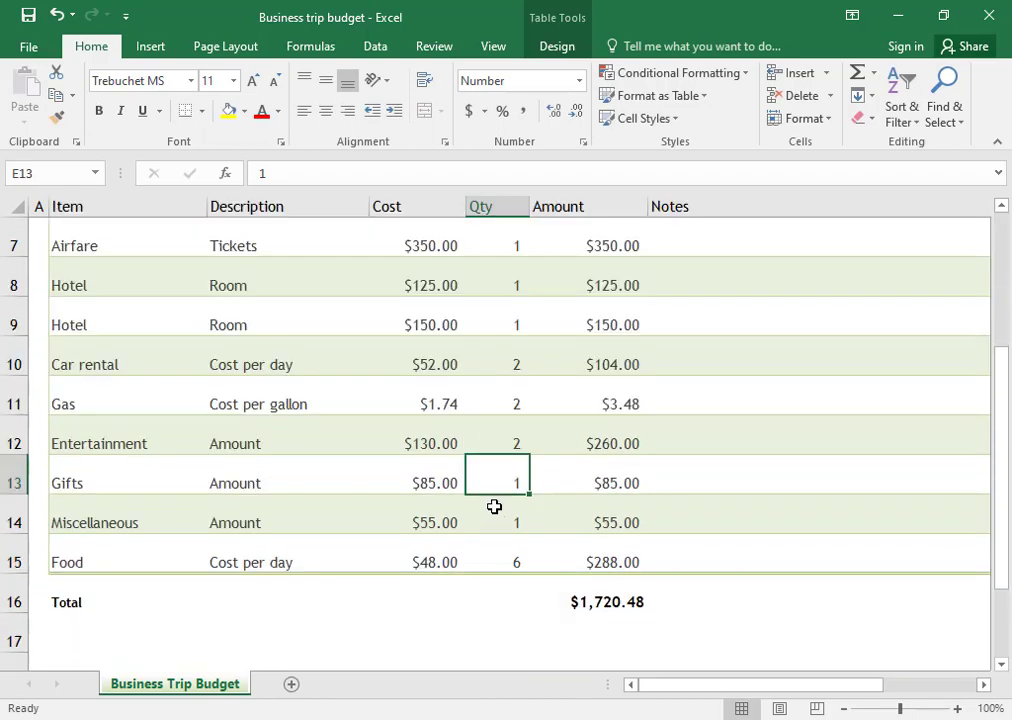
key("BackSpace")
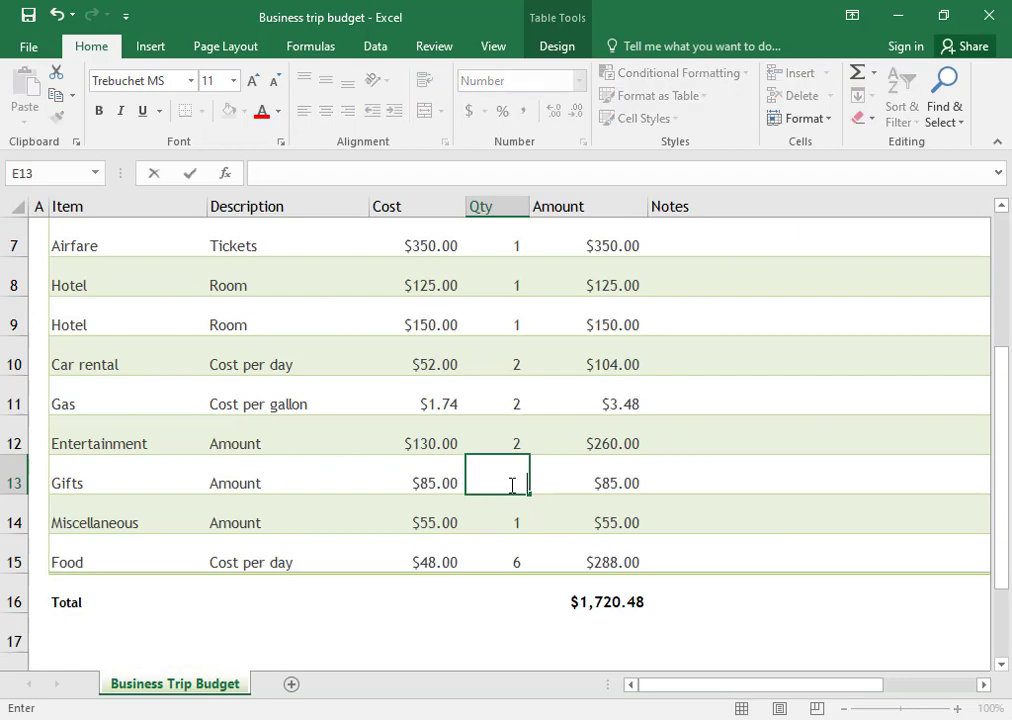
type("2")
key("Return")
scroll(700, 420, "up", 2)
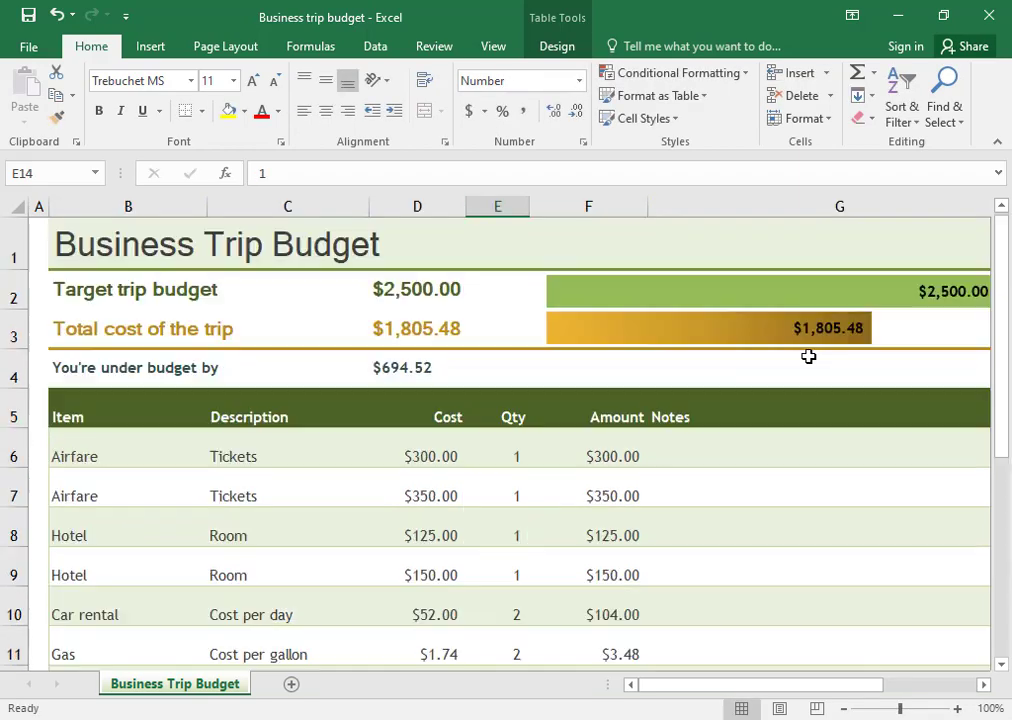
- Set the Food quantity in E15 to 4, giving a $1,709.48 total, $790.52 under budget
scroll(500, 450, "down", 1)
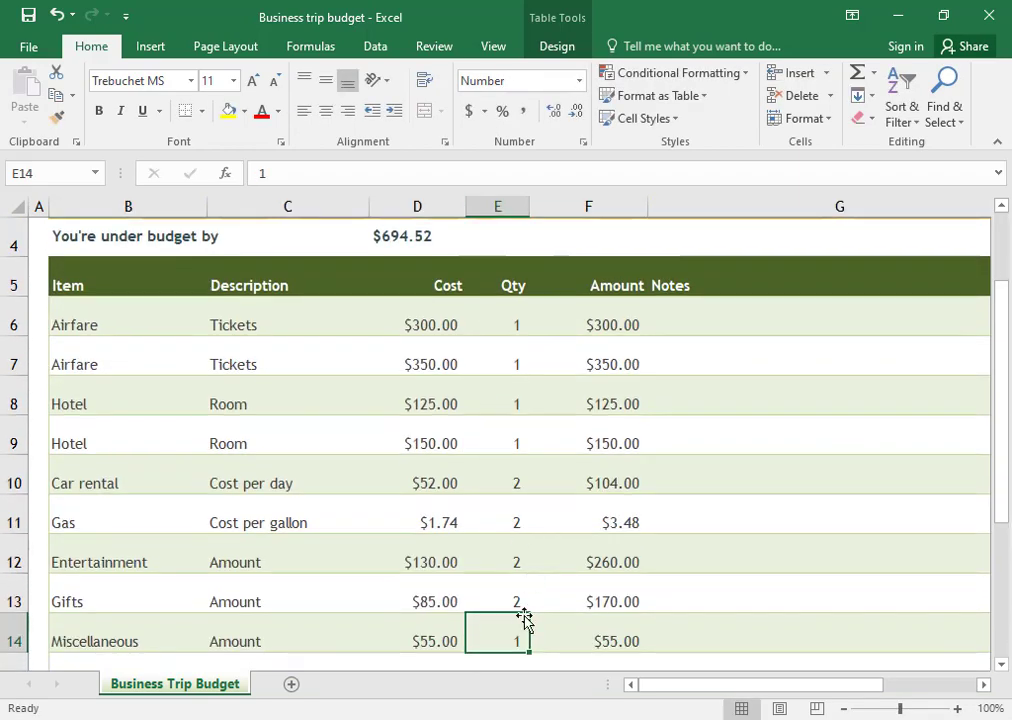
scroll(517, 616, "down", 1)
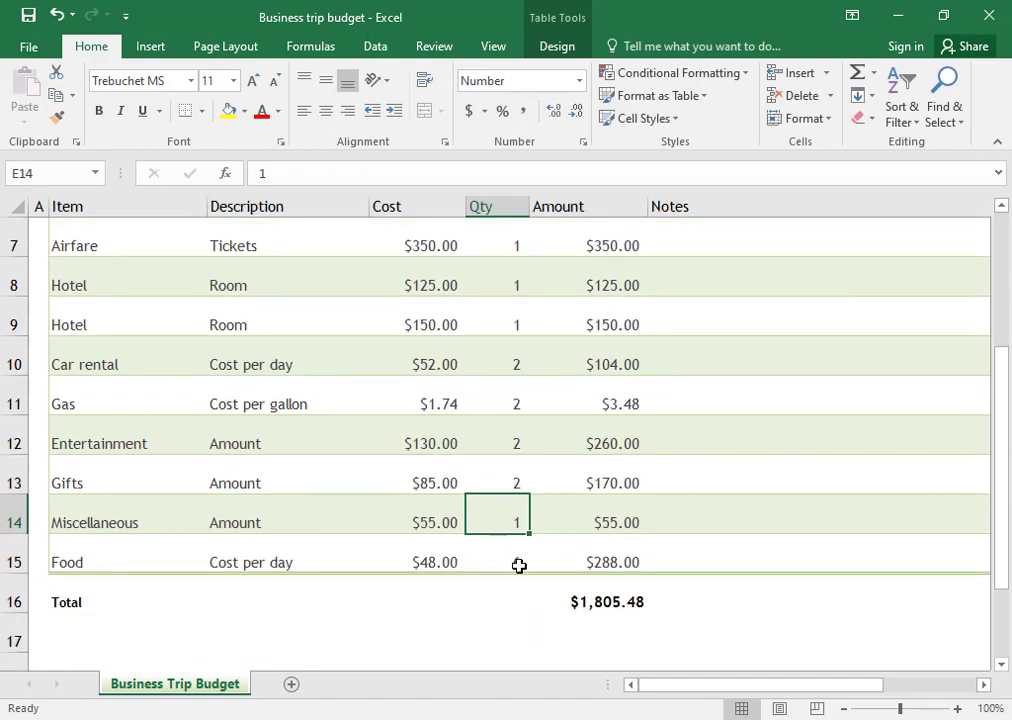
left_click(519, 566)
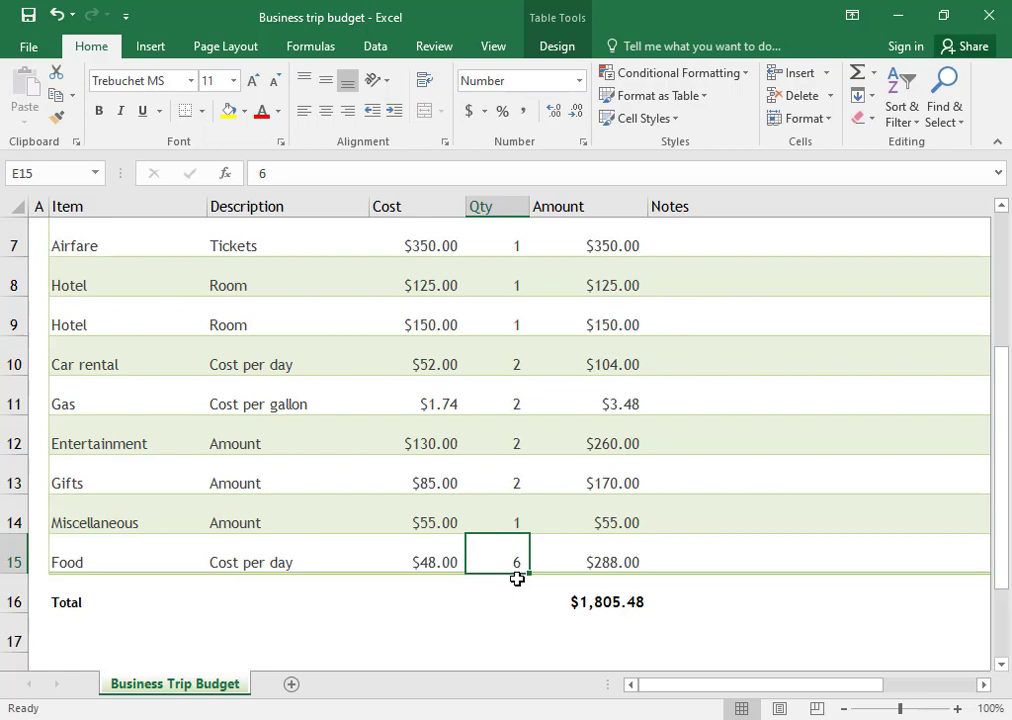
key("BackSpace")
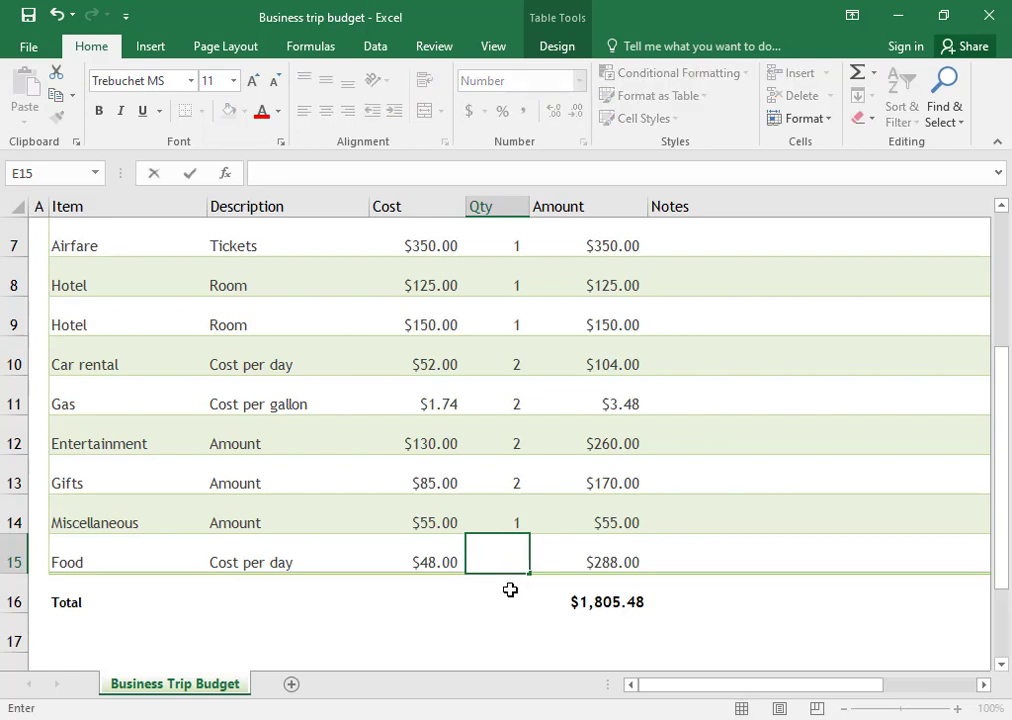
type("4")
left_click(515, 517)
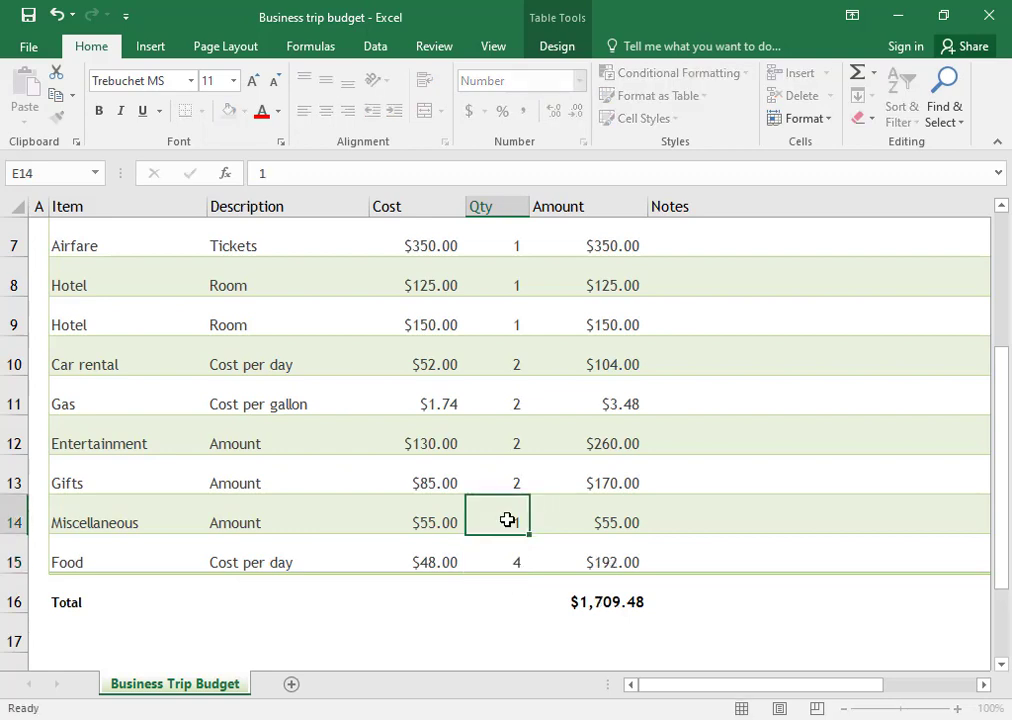
scroll(517, 520, "up", 2)
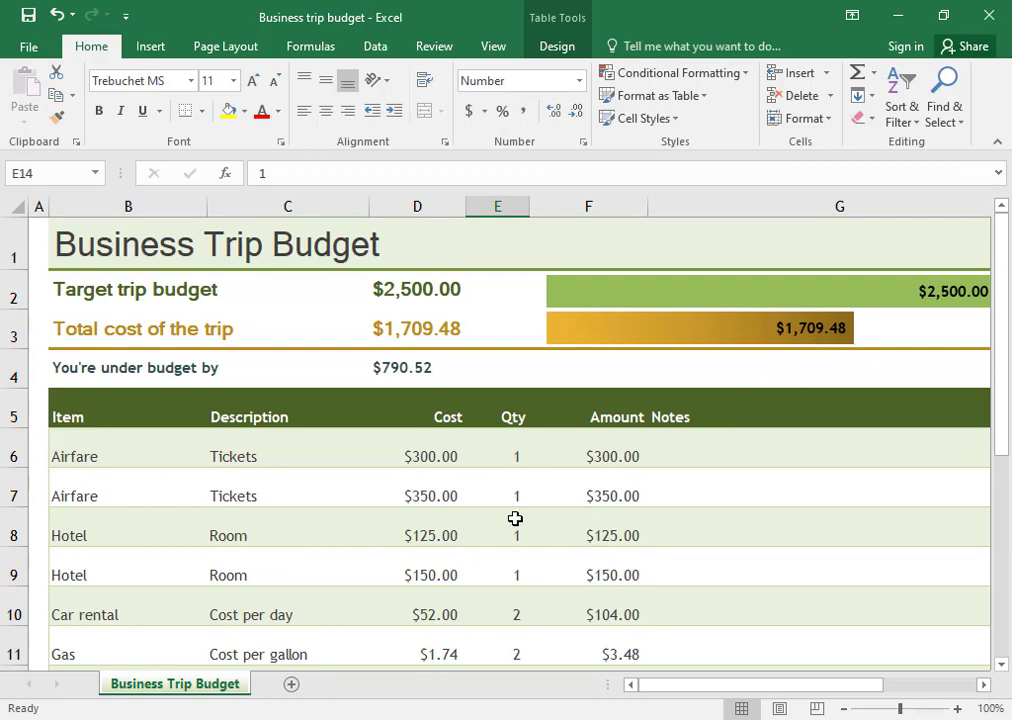
scroll(515, 525, "down", 1)
scroll(515, 560, "down", 1)
scroll(510, 578, "up", 2)
- Raise both Airfare quantities, E6 and E7, to 2
left_click(522, 455)
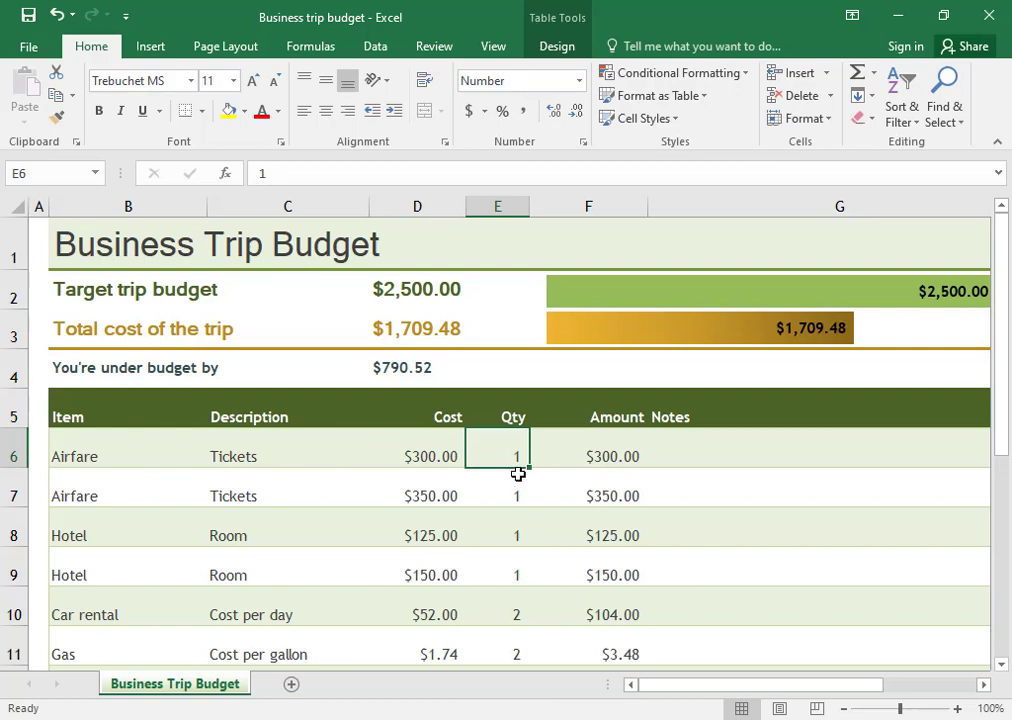
key("BackSpace")
type("2")
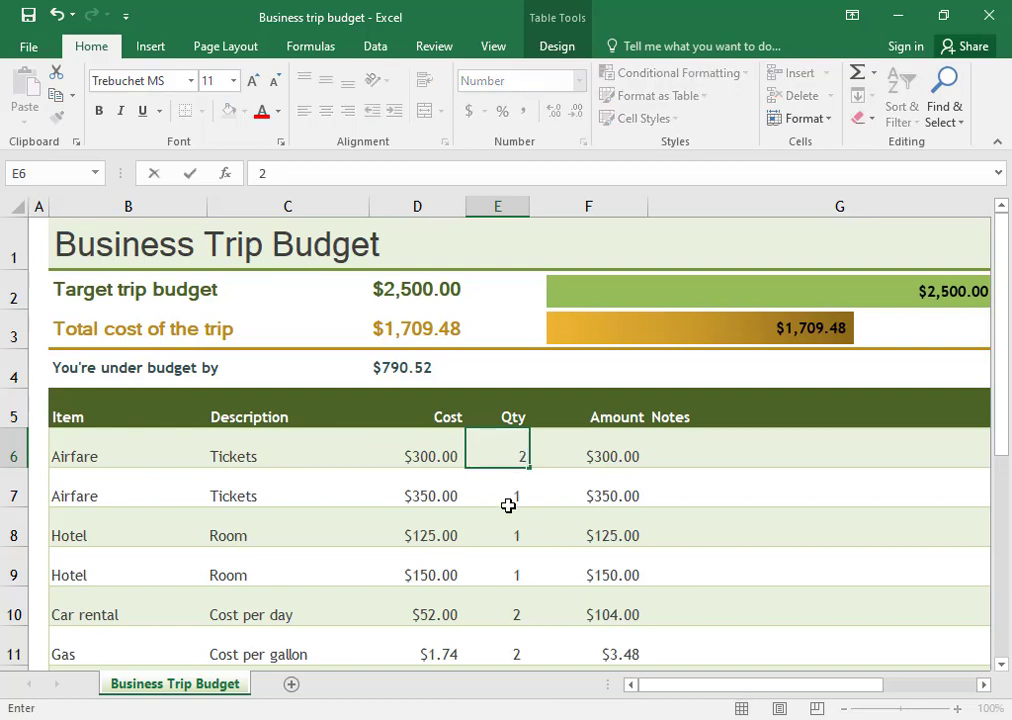
key("Return")
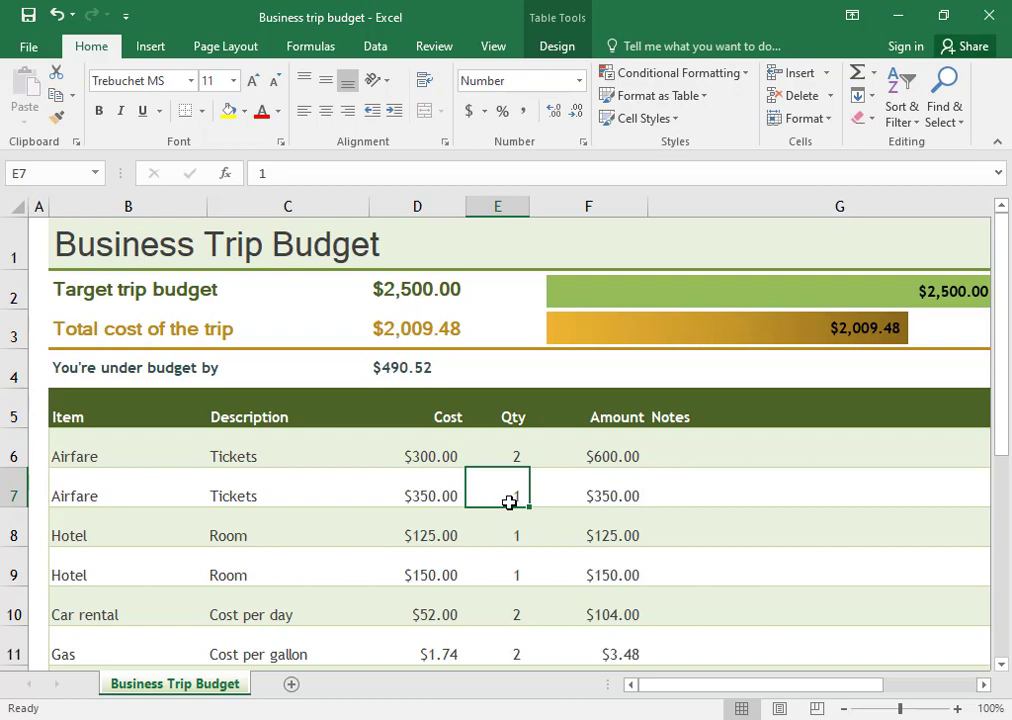
key("BackSpace")
type("2")
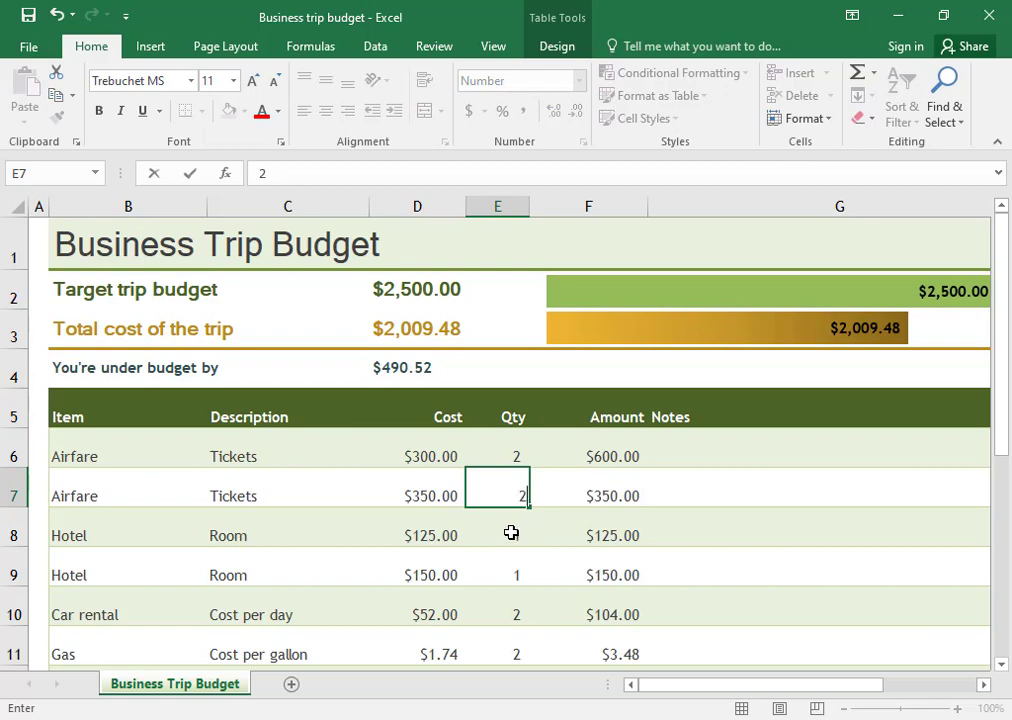
key("Return")
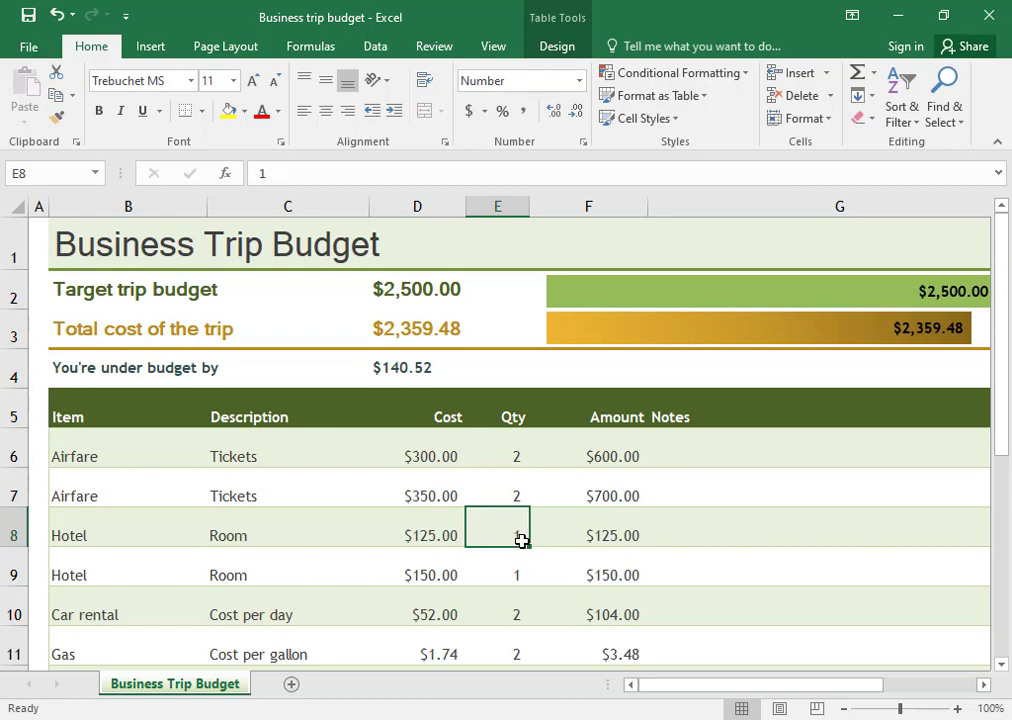
- Set the first Hotel quantity in E8 to 2 and clear the second Hotel quantity
key("BackSpace")
type("2")
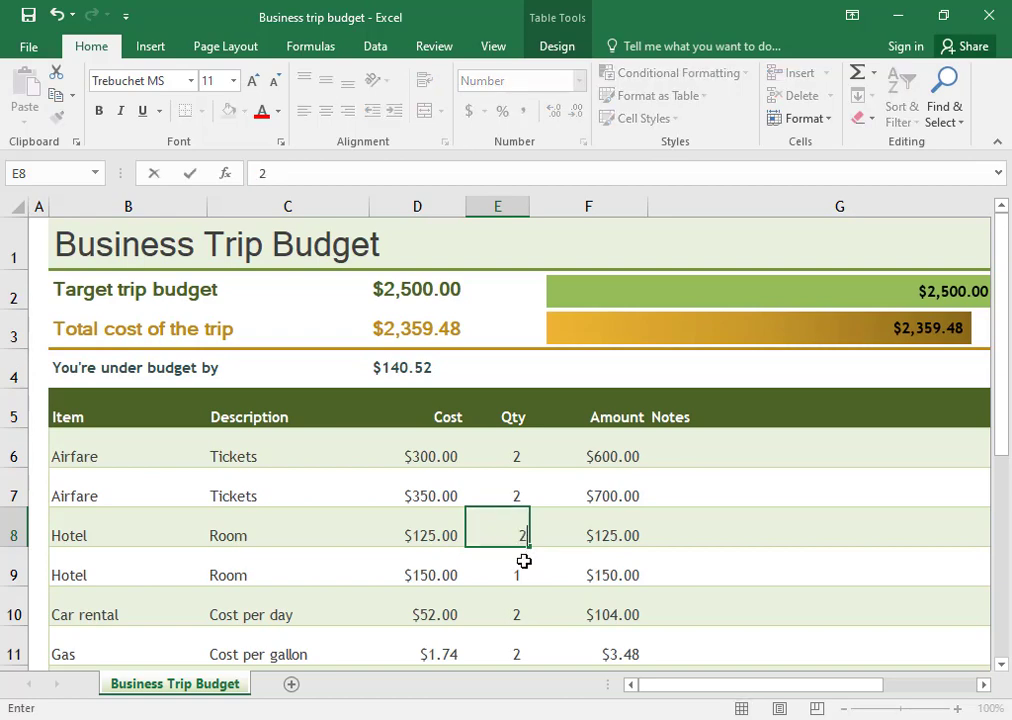
key("Return")
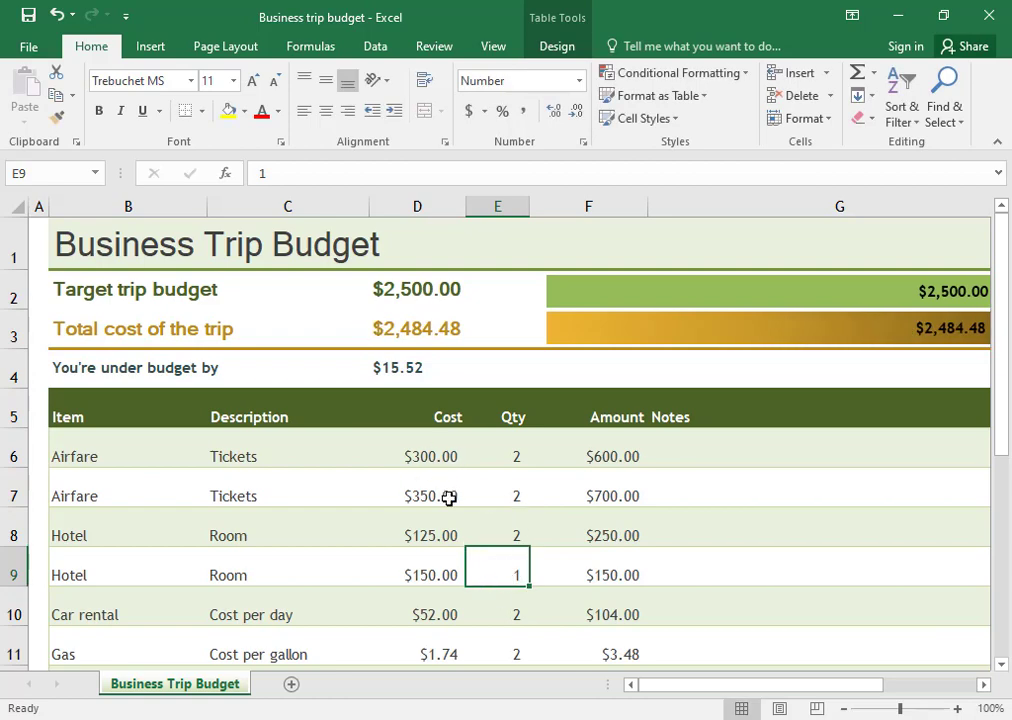
key("BackSpace")
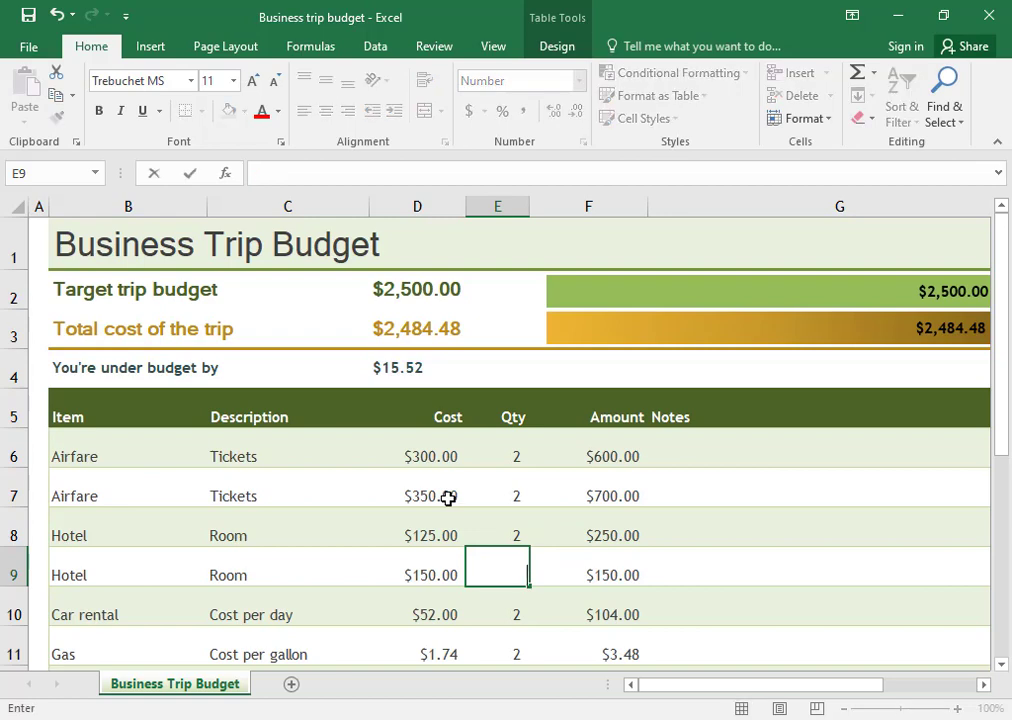
type("2")
- Return both Hotel quantities, E9 and E8, to 1
left_click(514, 612)
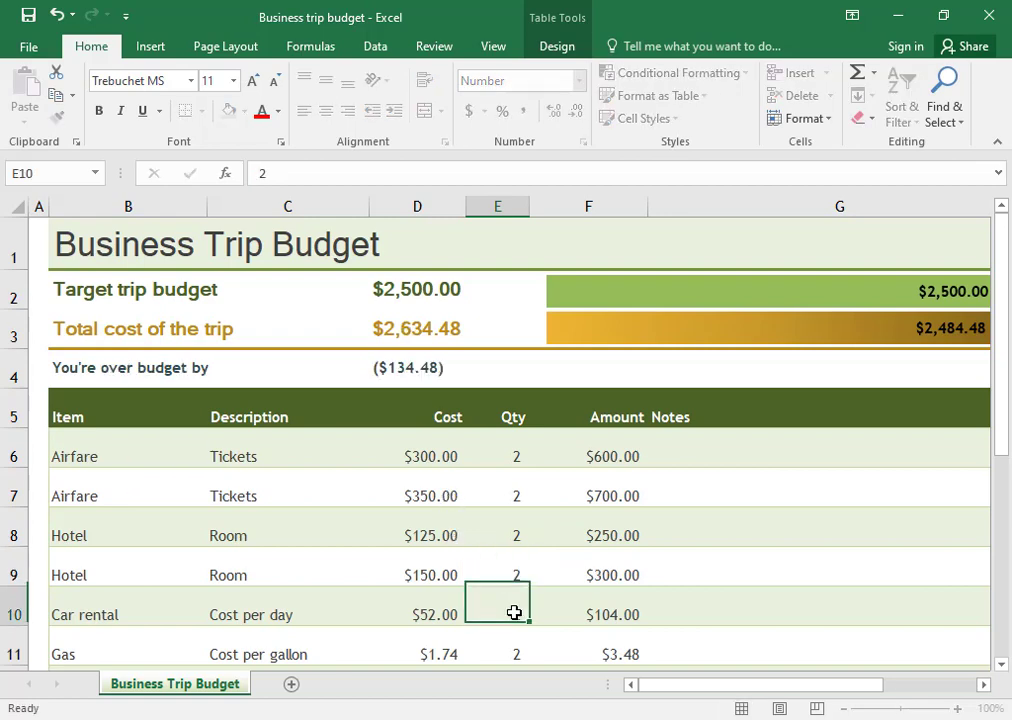
left_click(507, 572)
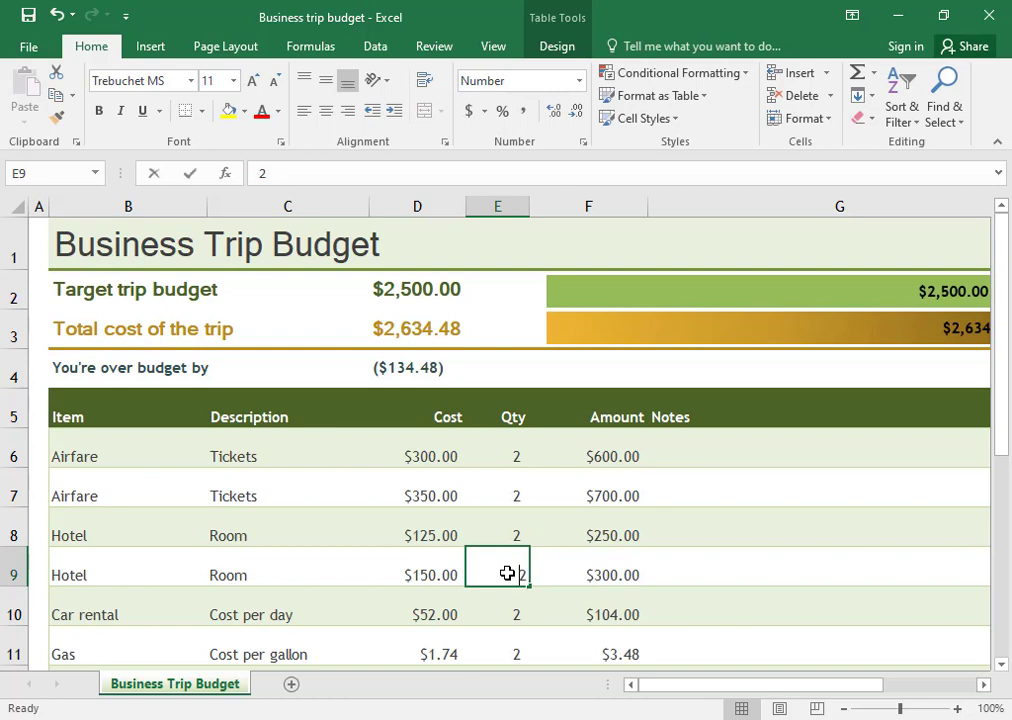
key("BackSpace")
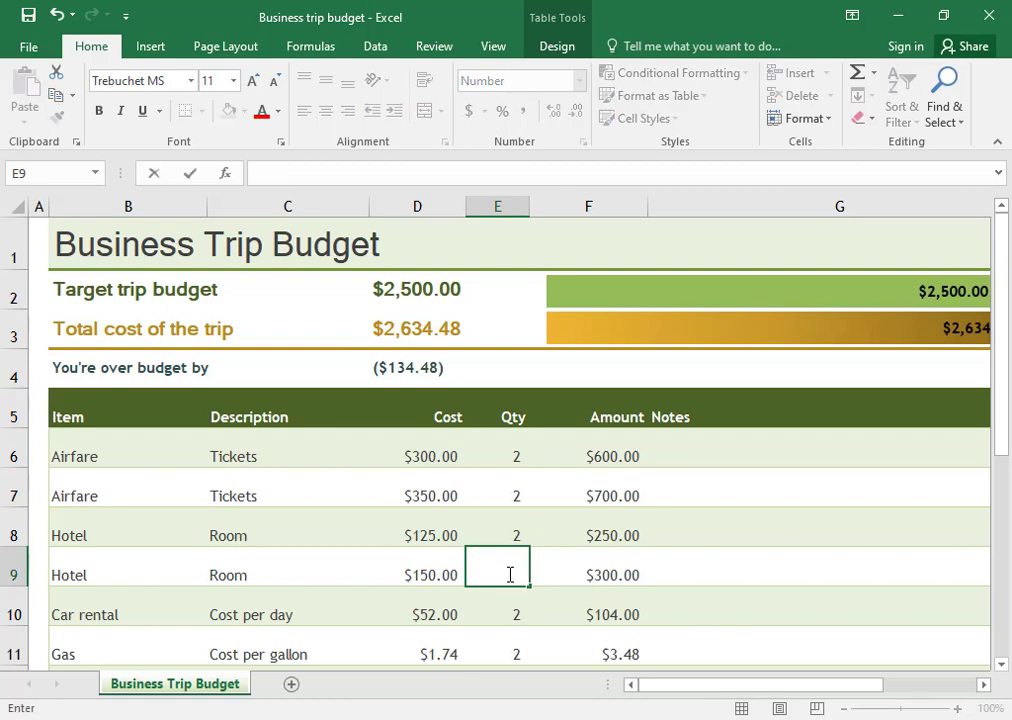
type("1")
left_click(517, 610)
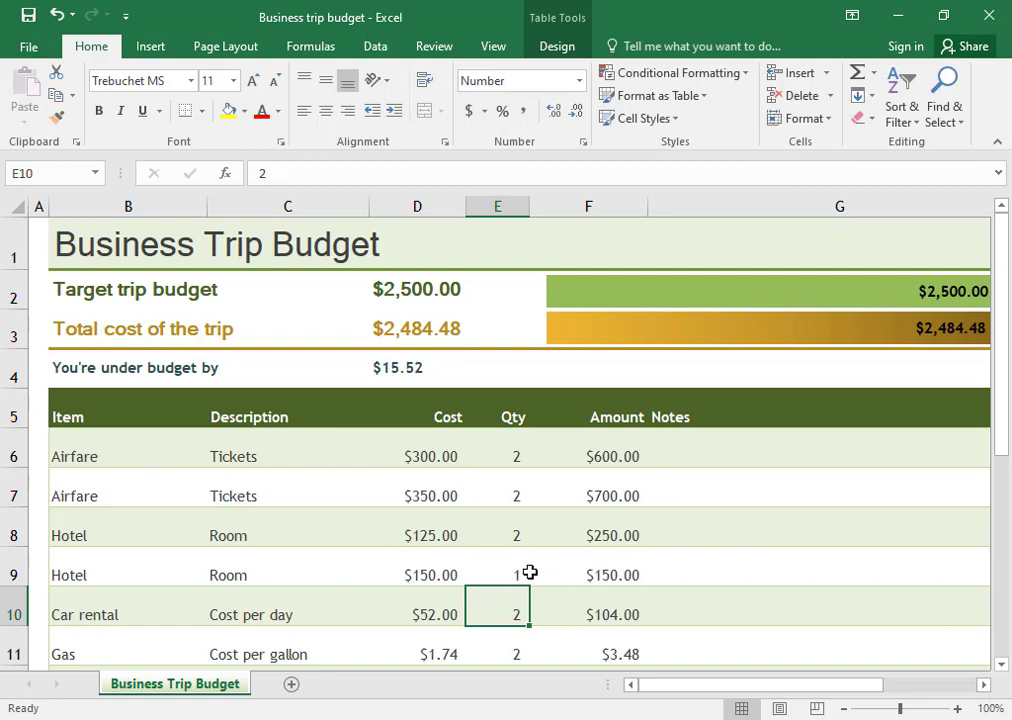
left_click(504, 528)
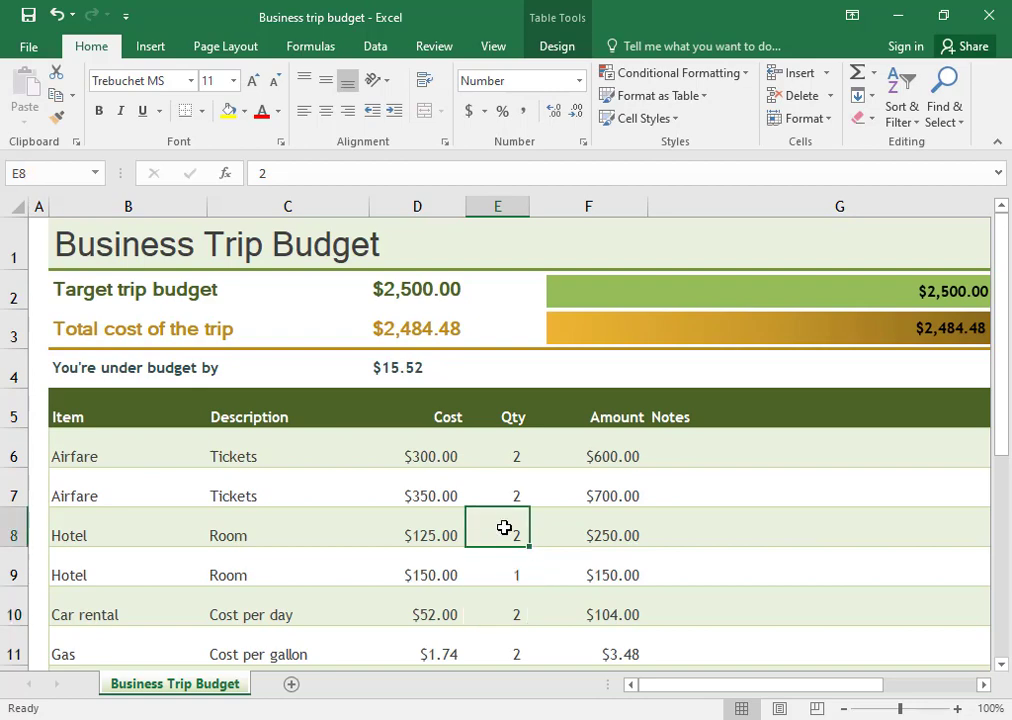
type("1")
key("Return")
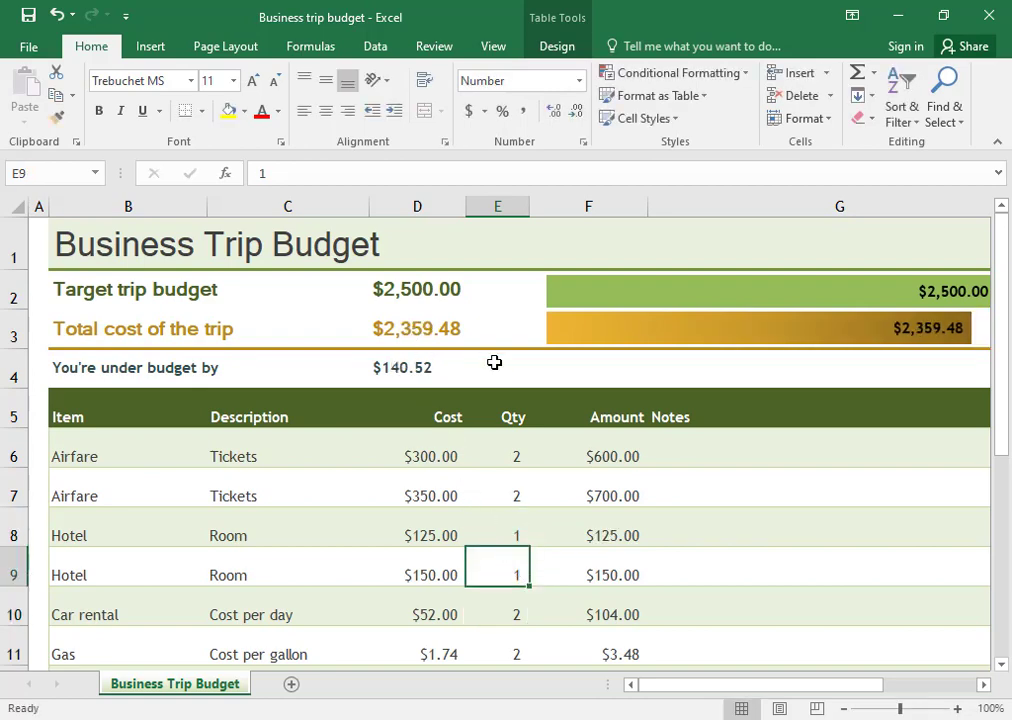
- Return both Airfare quantities, E7 and E6, to 1, restoring the $1,709.48 total
left_click(512, 489)
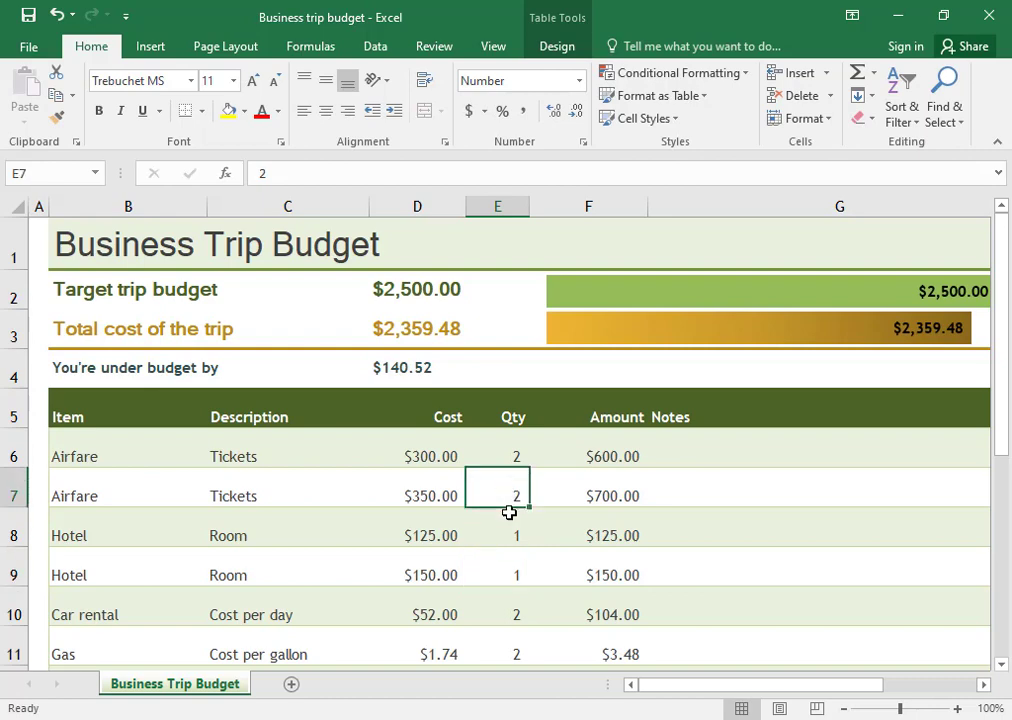
type("1")
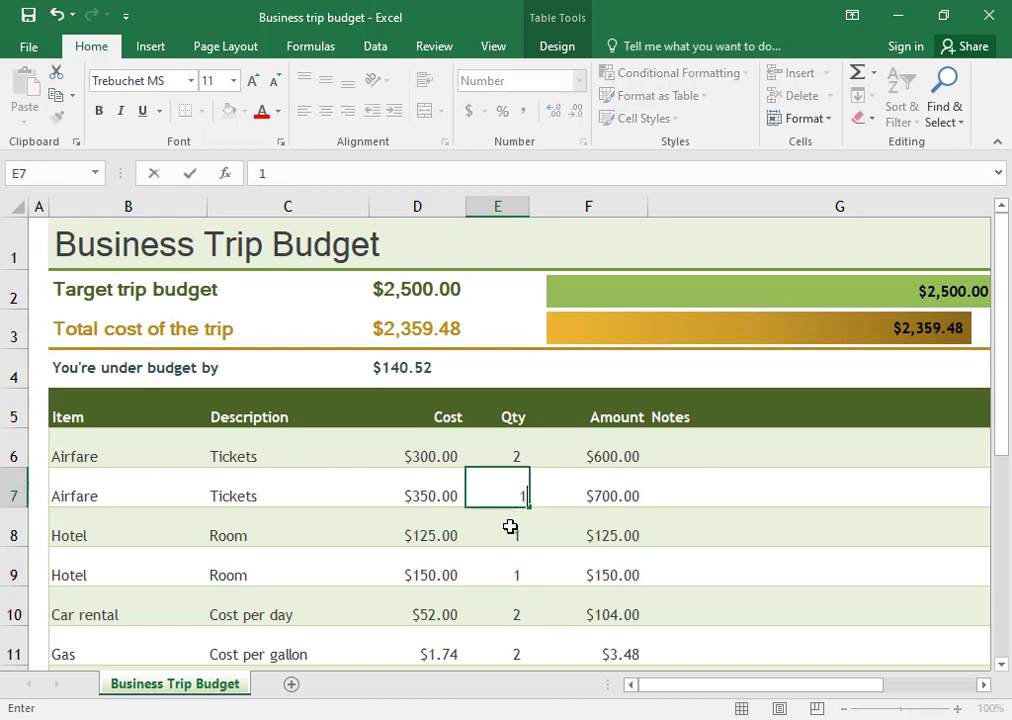
key("Return")
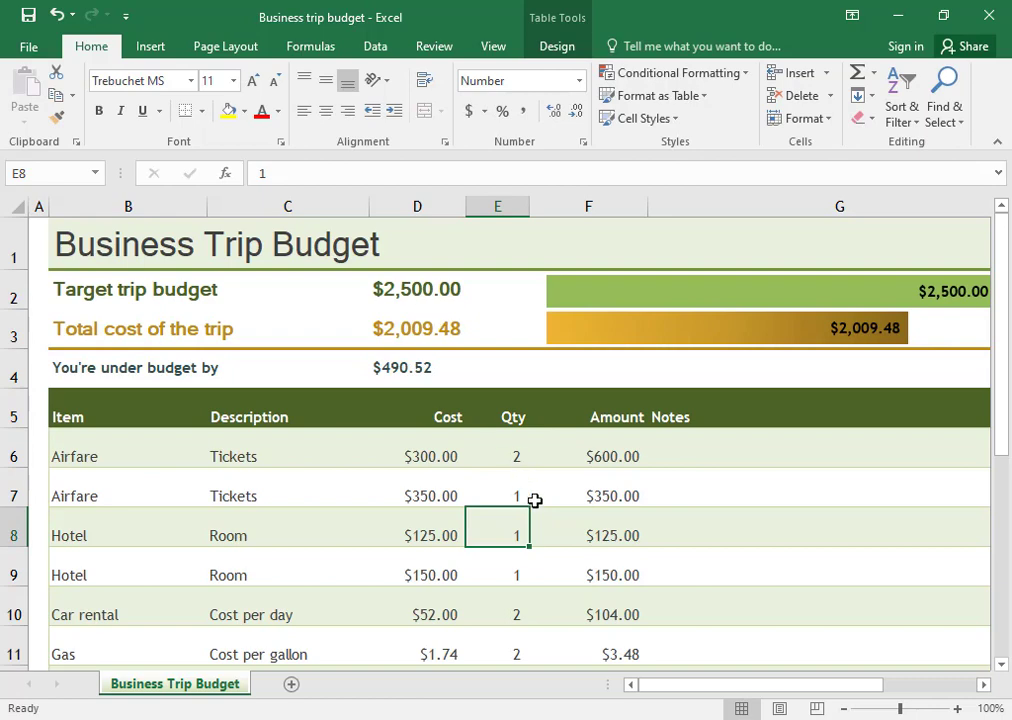
left_click(510, 454)
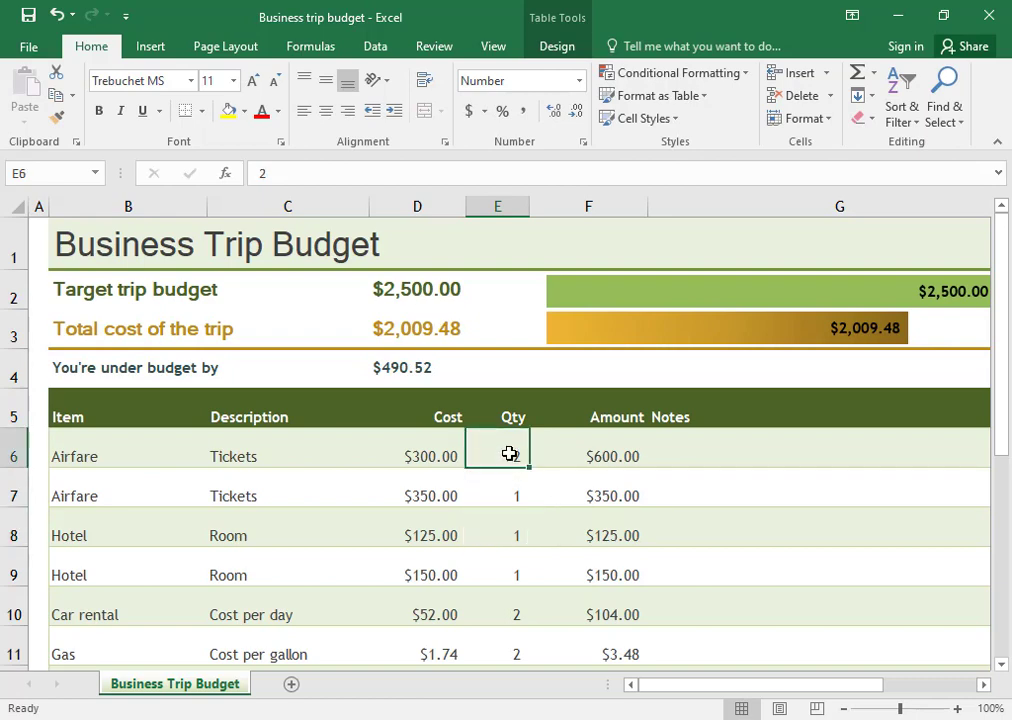
type("1")
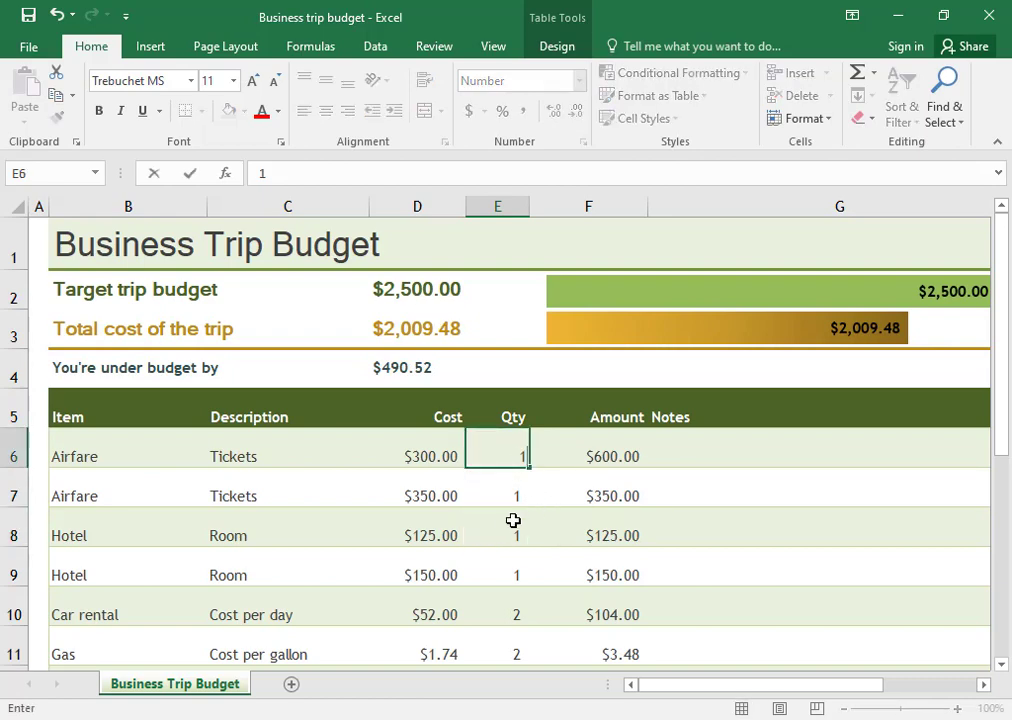
left_click(509, 532)
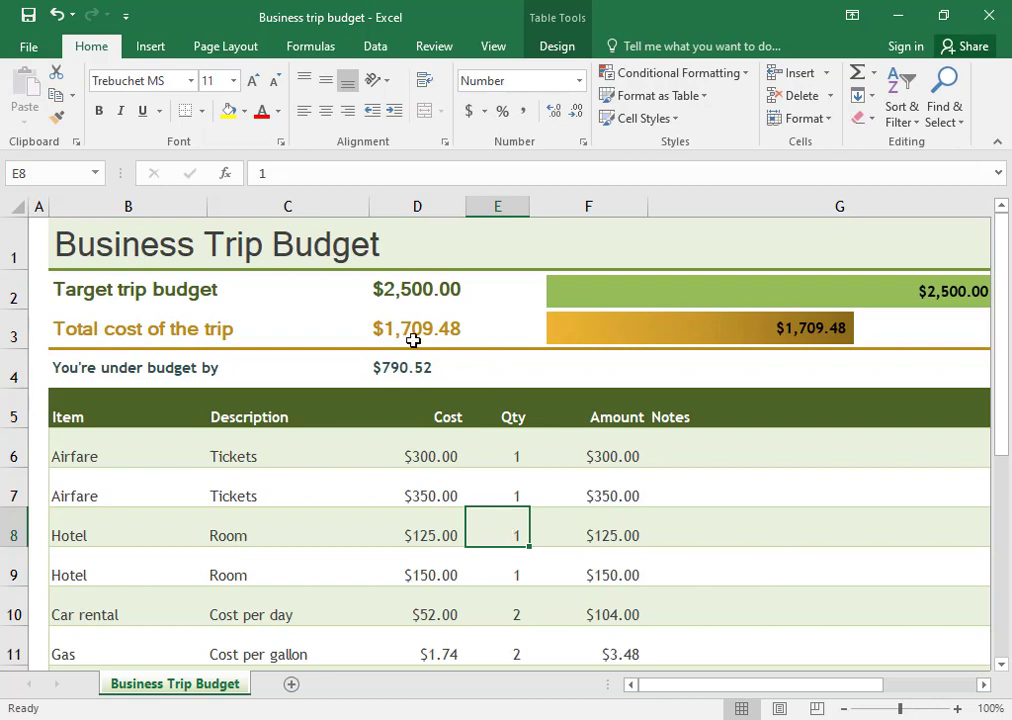
scroll(423, 426, "down", 2)
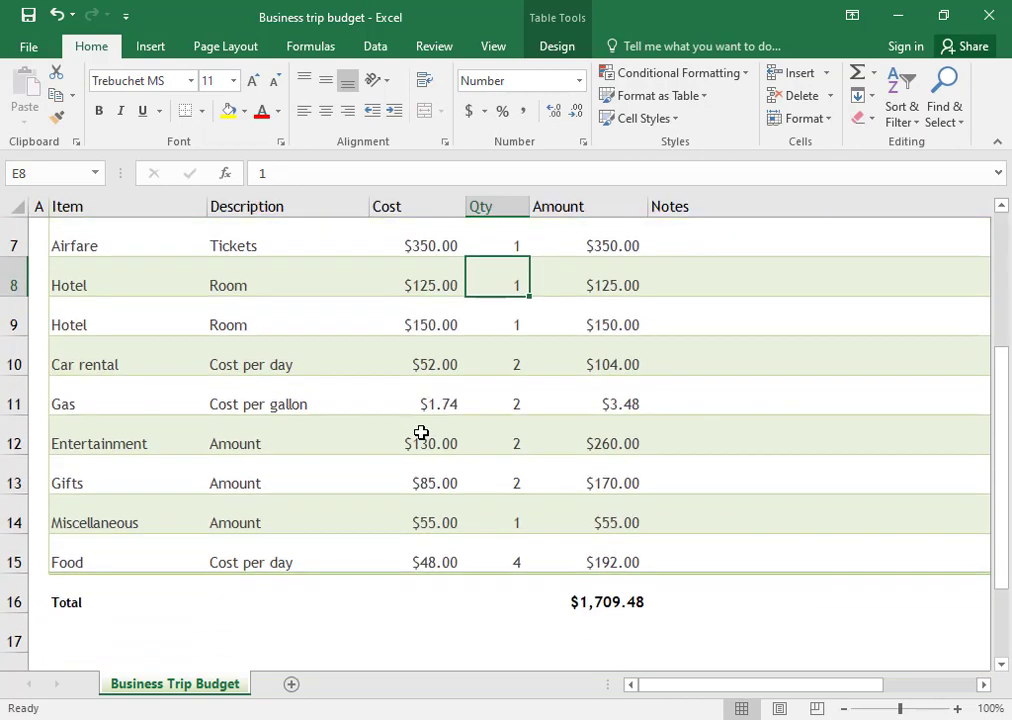
scroll(422, 432, "up", 1)
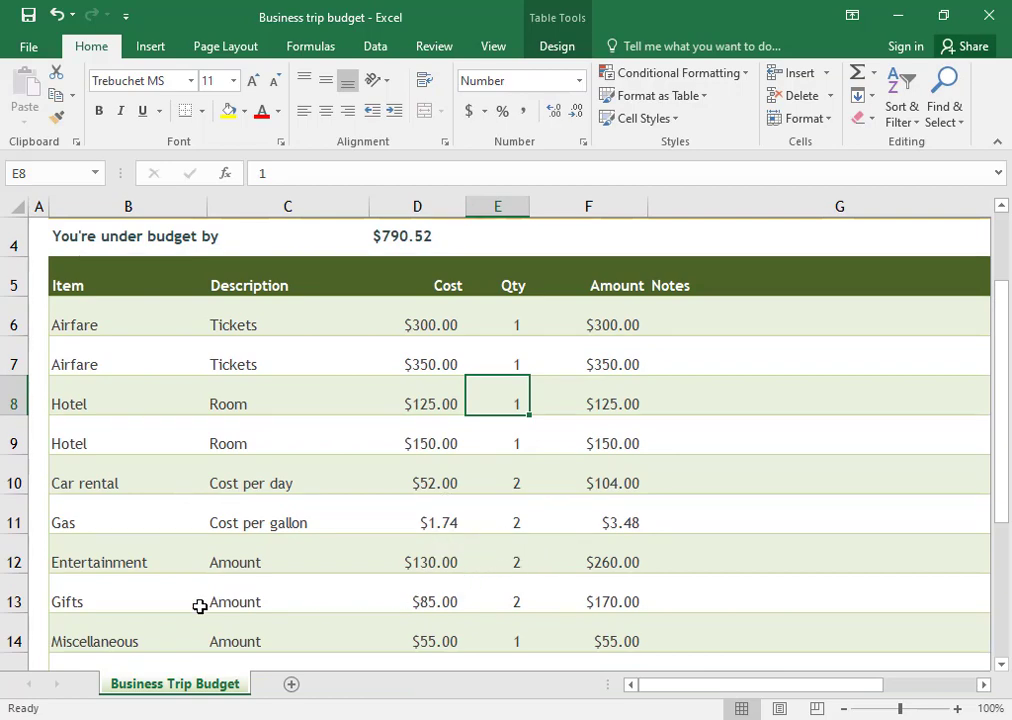
scroll(341, 634, "down", 1)
scroll(603, 623, "up", 2)
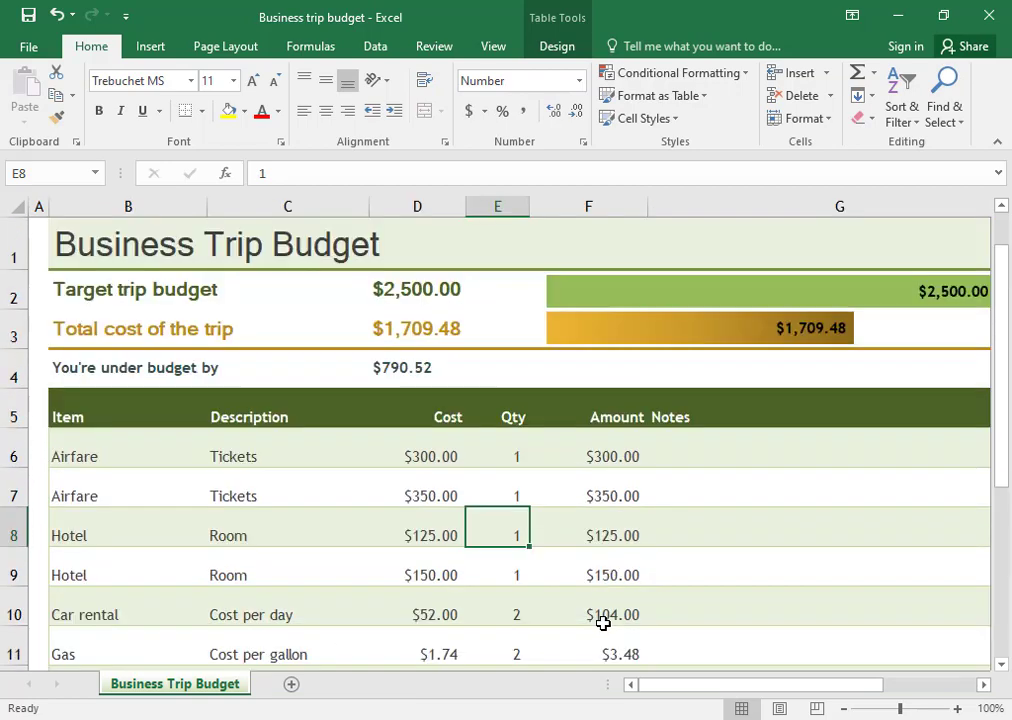